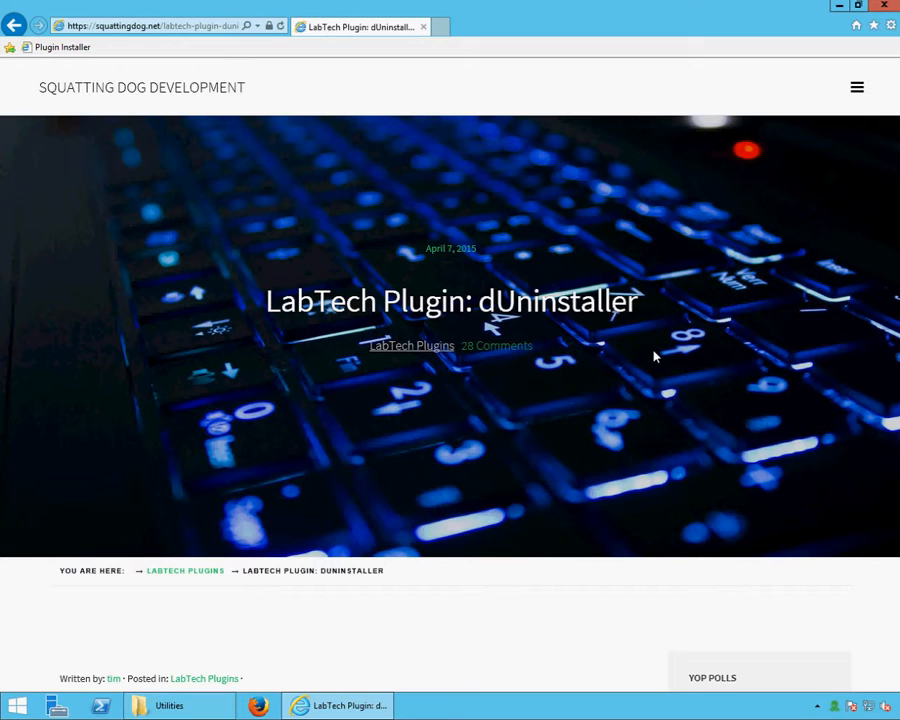
Scroll the dUninstaller plugin page down past the header to its description and download links
scroll(540, 395, down, 5)
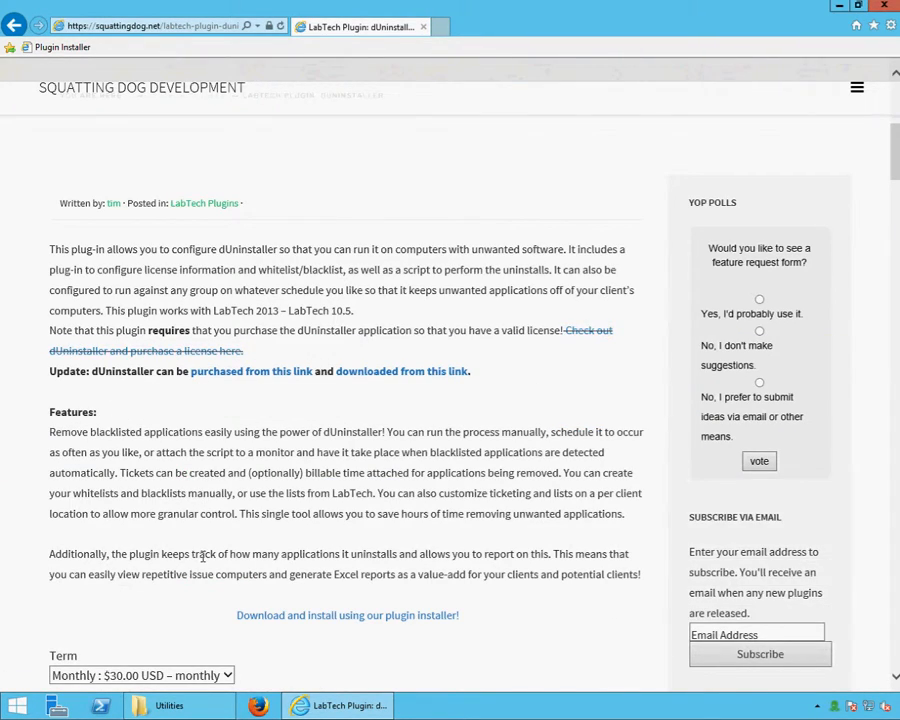
middle_click(254, 376)
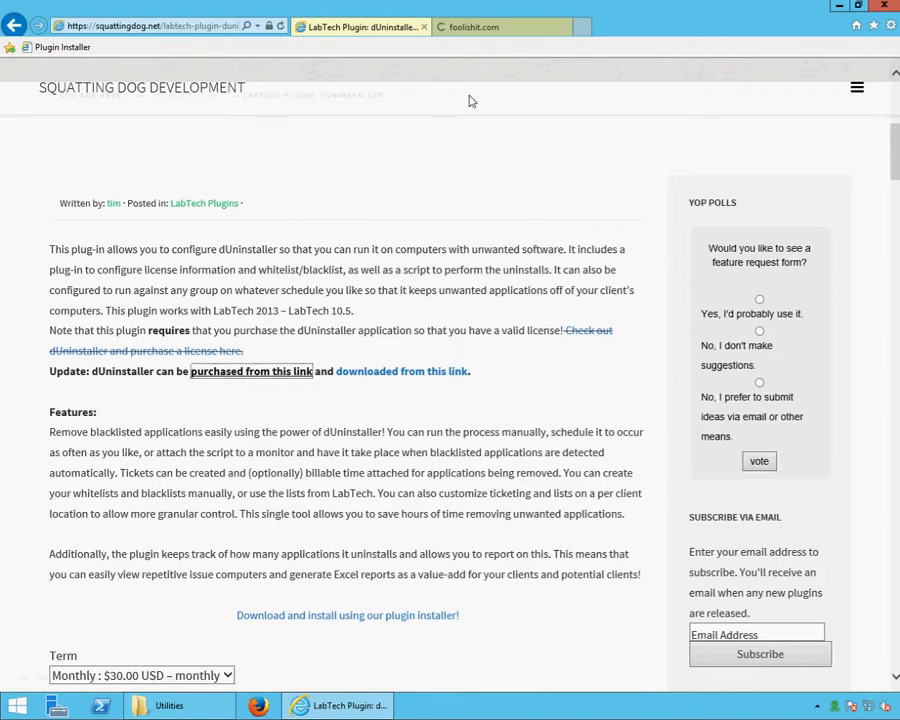
click(471, 28)
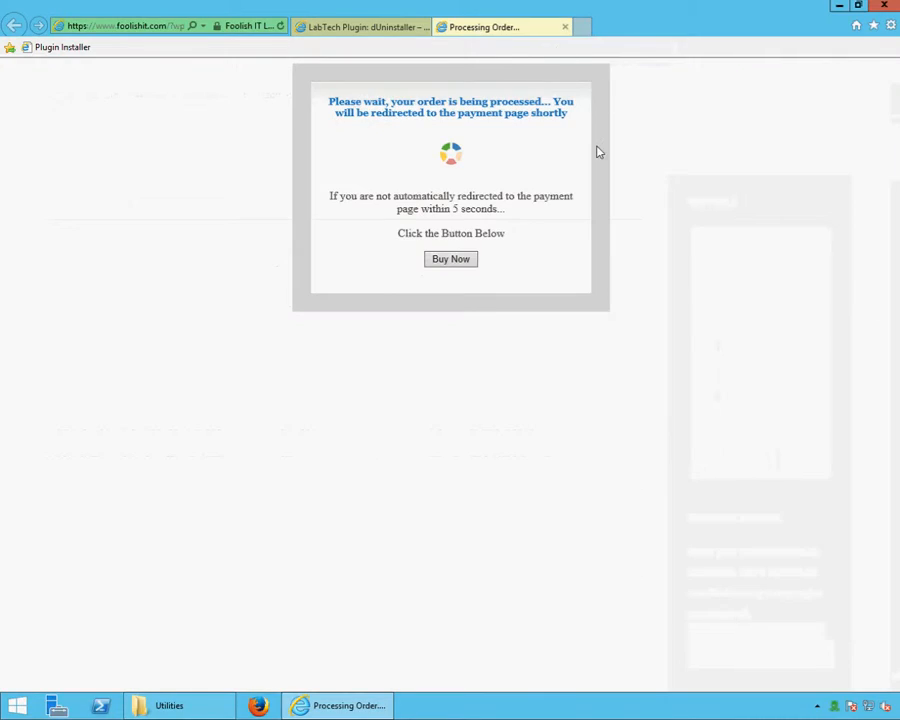
click(441, 261)
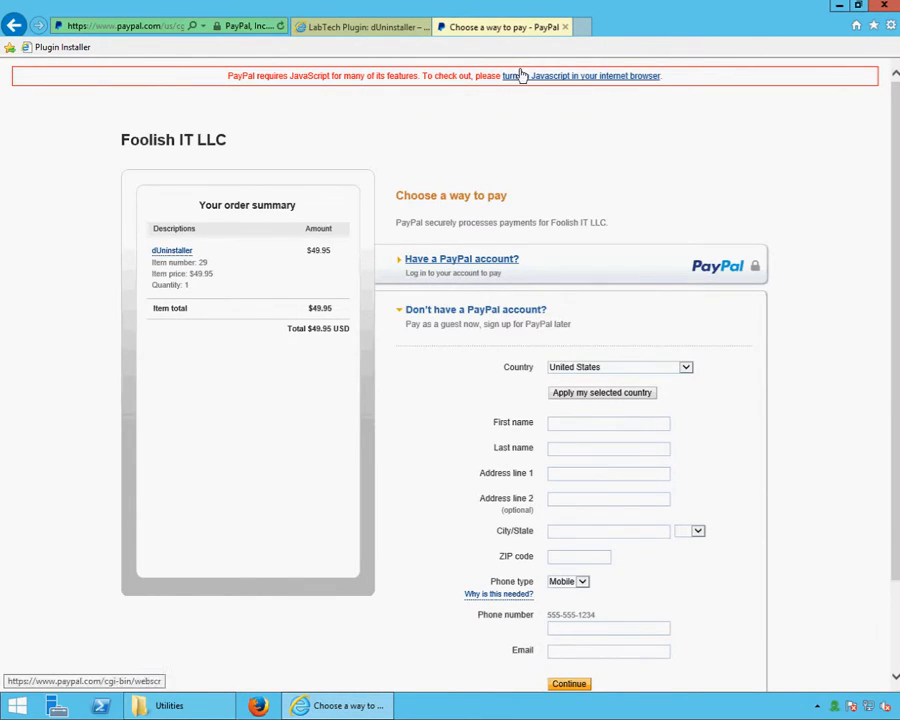
click(565, 28)
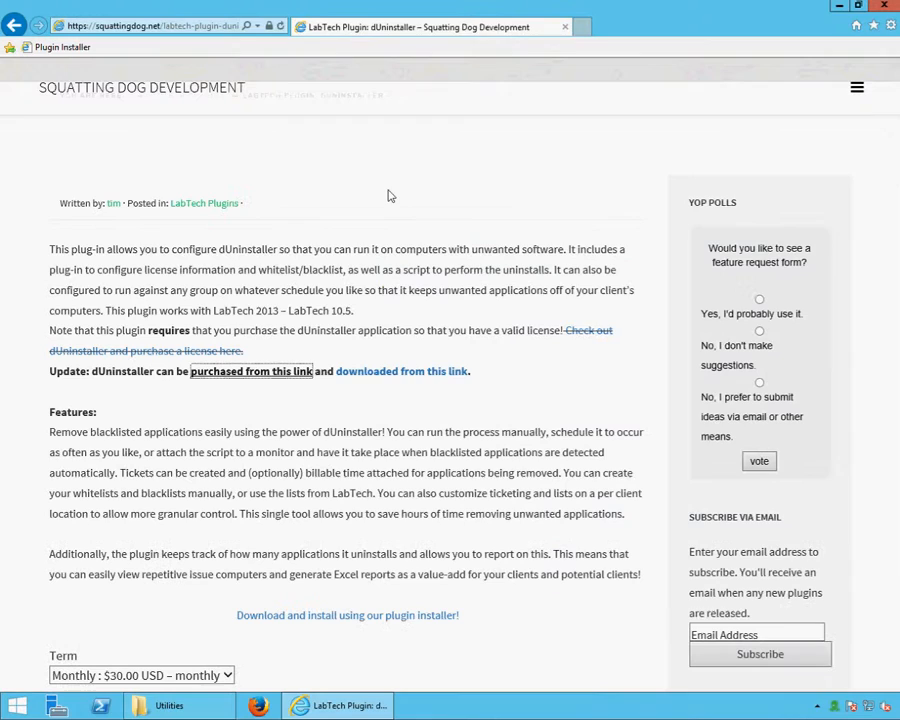
Download dUninstaller.zip, open it, and select both files inside alongside the Utilities folder
click(364, 376)
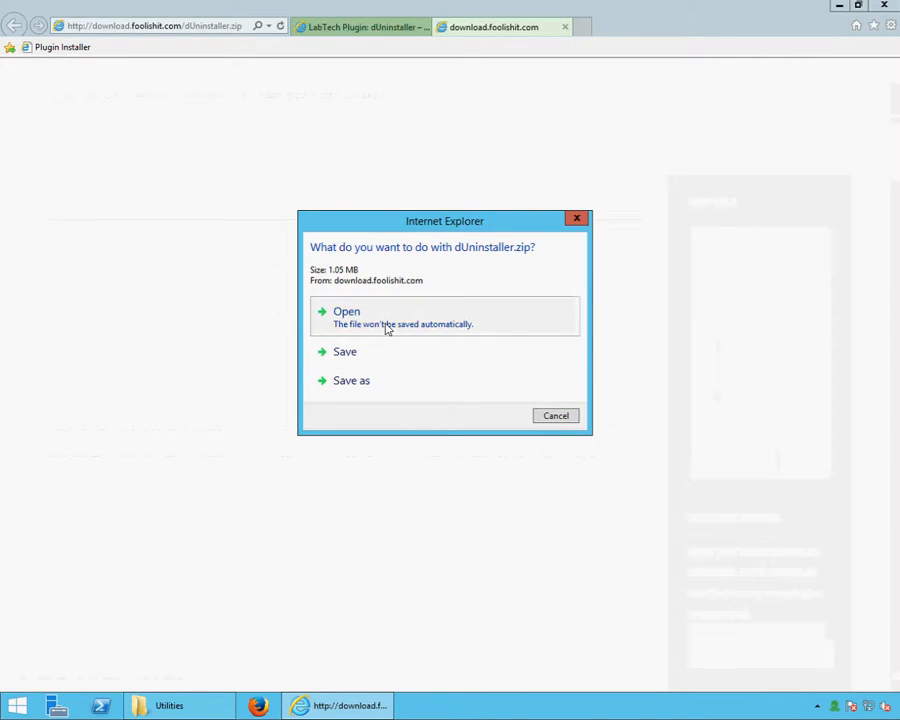
click(386, 328)
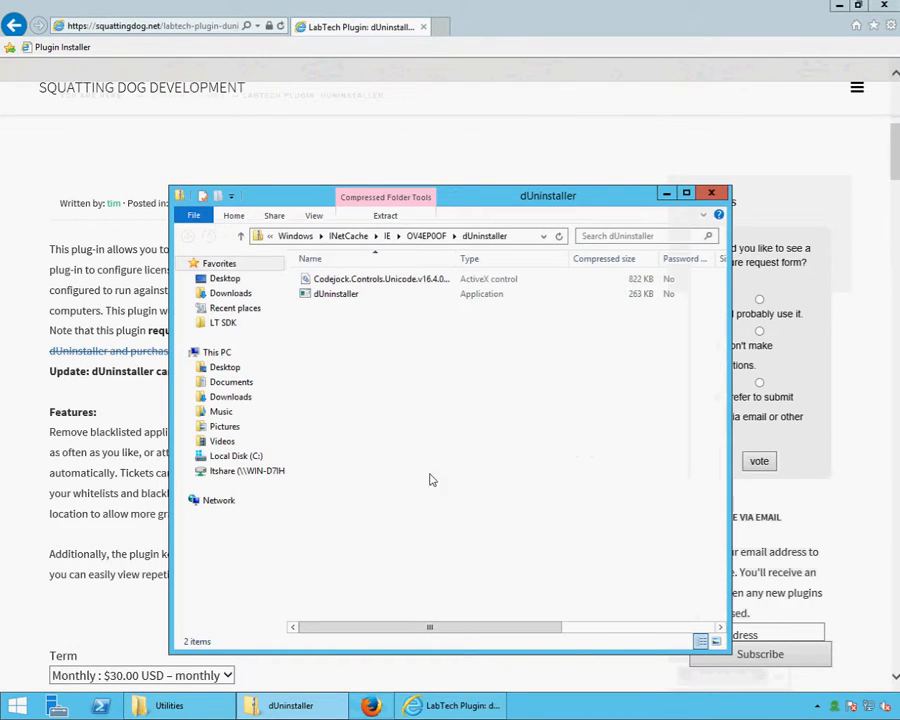
drag(369, 311, 300, 266)
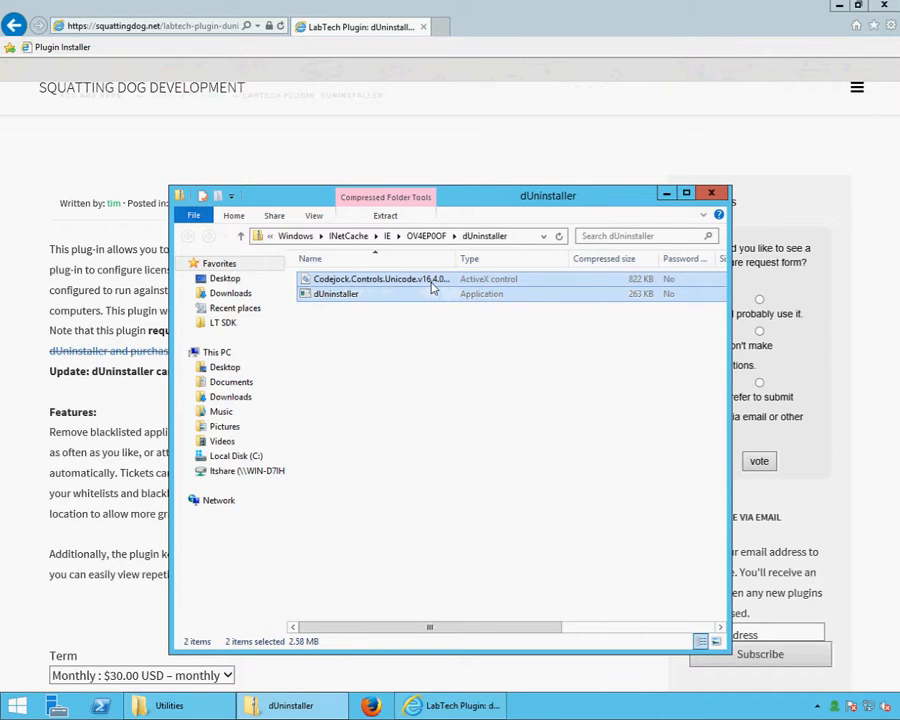
click(188, 702)
Create a new folder named dUninstaller in the Transfer\Utilities share folder
drag(428, 193, 536, 198)
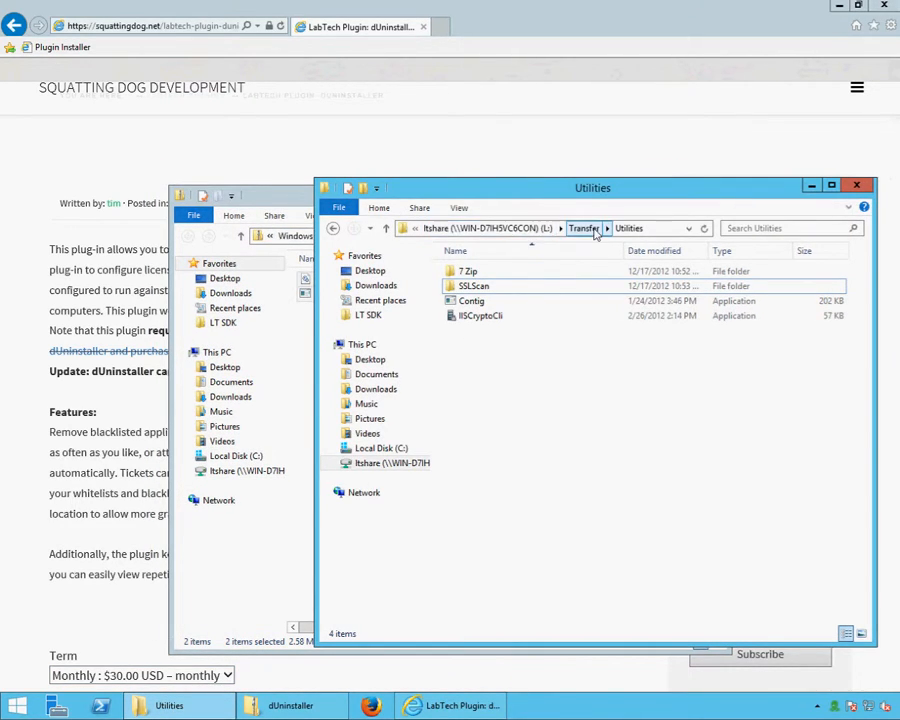
right_click(512, 355)
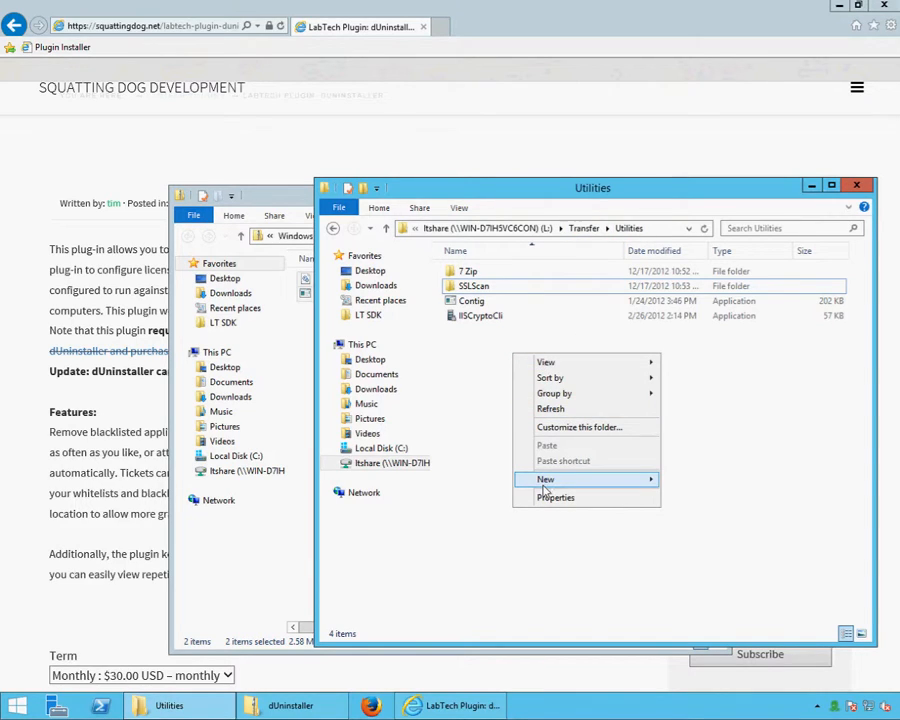
mouse_move(546, 480)
click(668, 479)
text(dUninstaller)
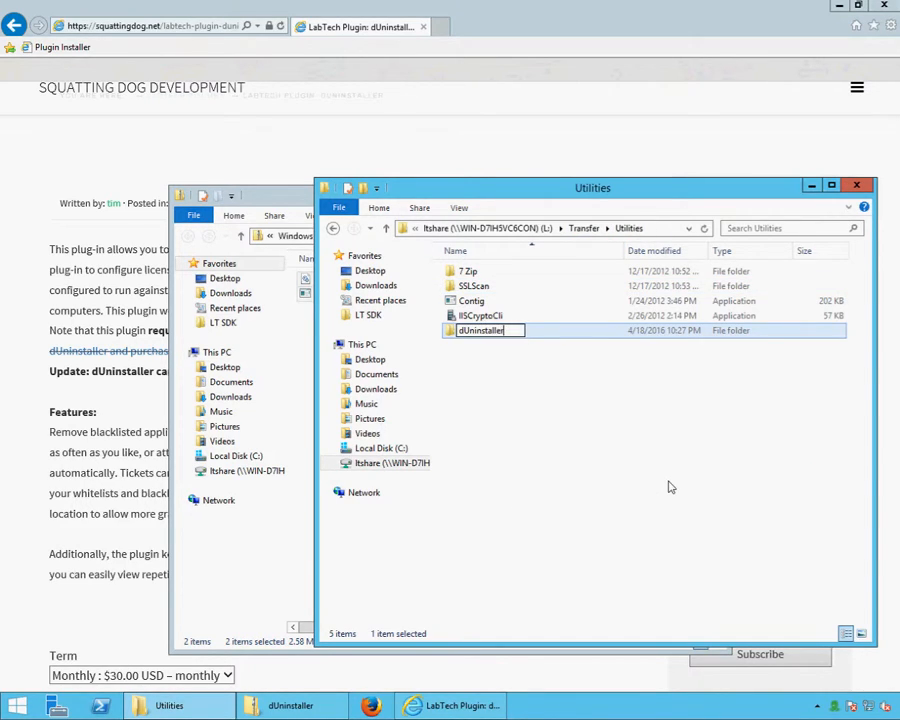
key(Return)
key(Return)
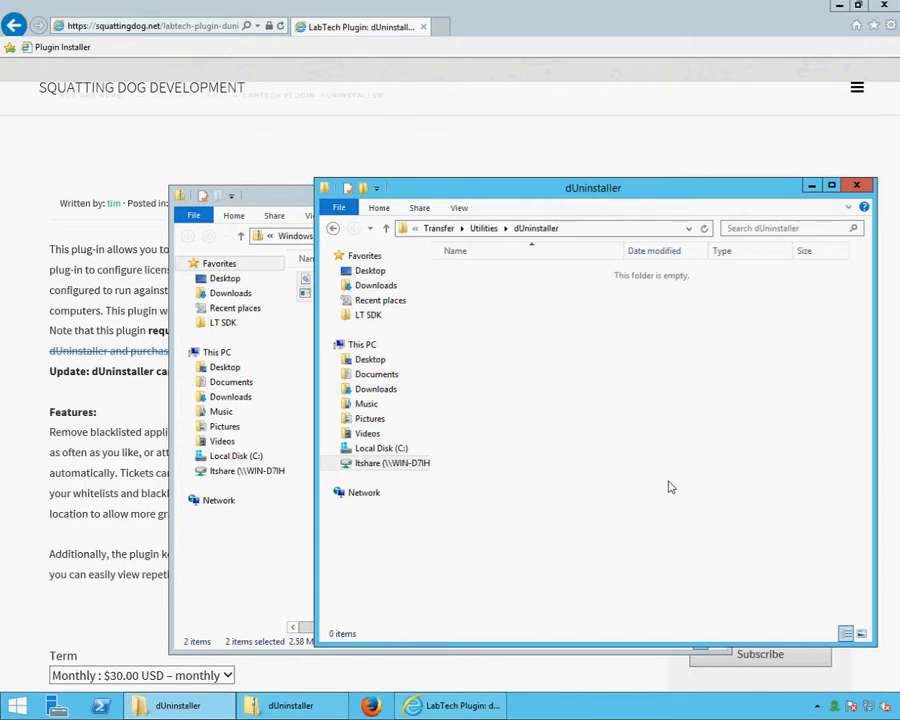
Copy both zip files into the dUninstaller folder despite the warning, then close both windows
drag(304, 290, 618, 372)
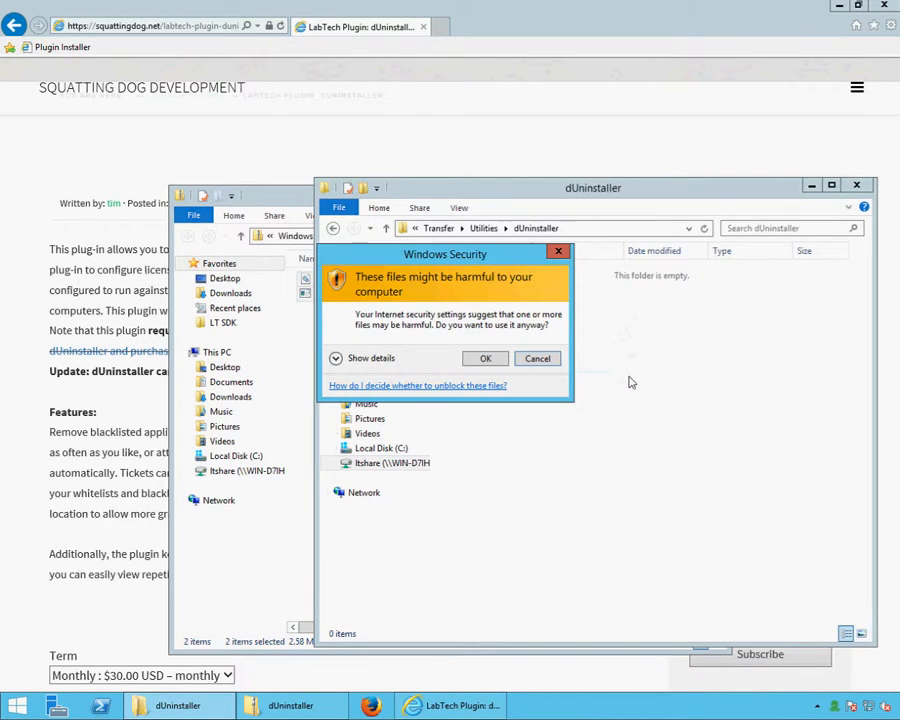
click(488, 357)
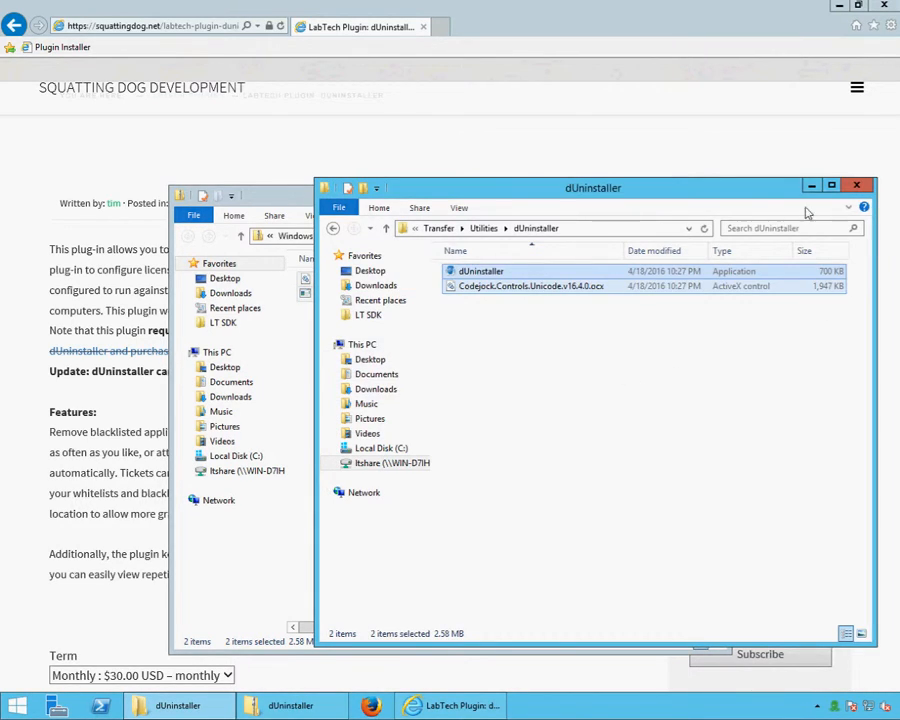
click(856, 185)
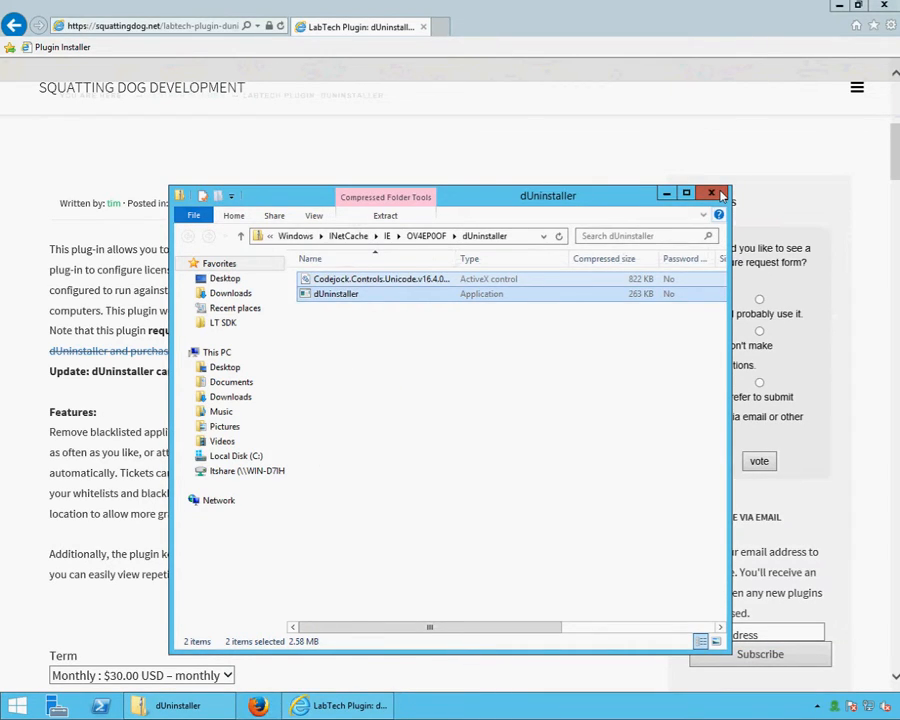
click(720, 194)
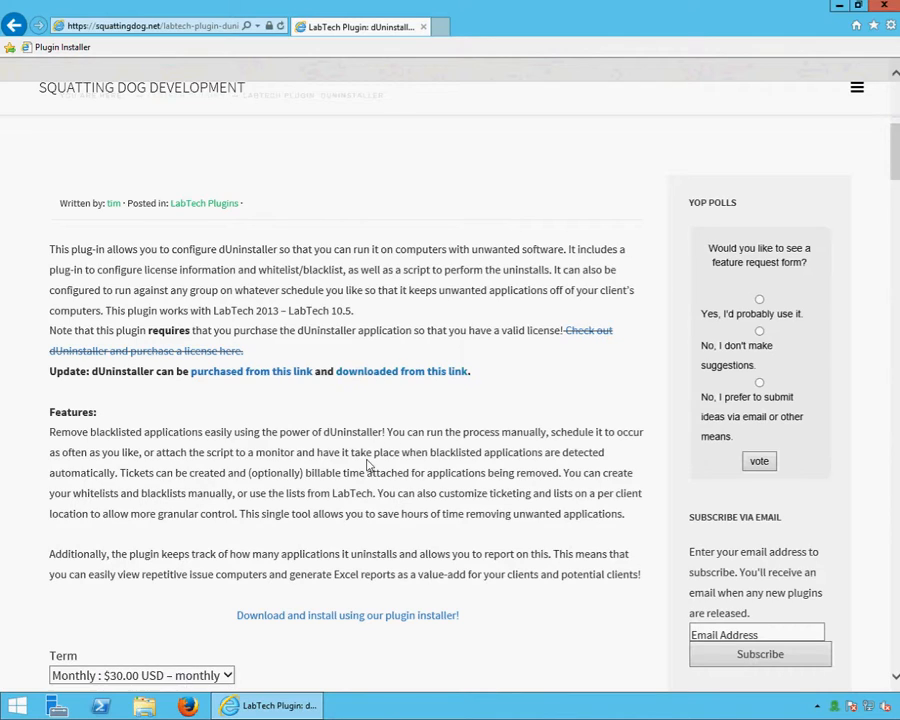
Launch the Squatting Dog Plugin Installer from the plugin installer page
scroll(366, 464, down, 1)
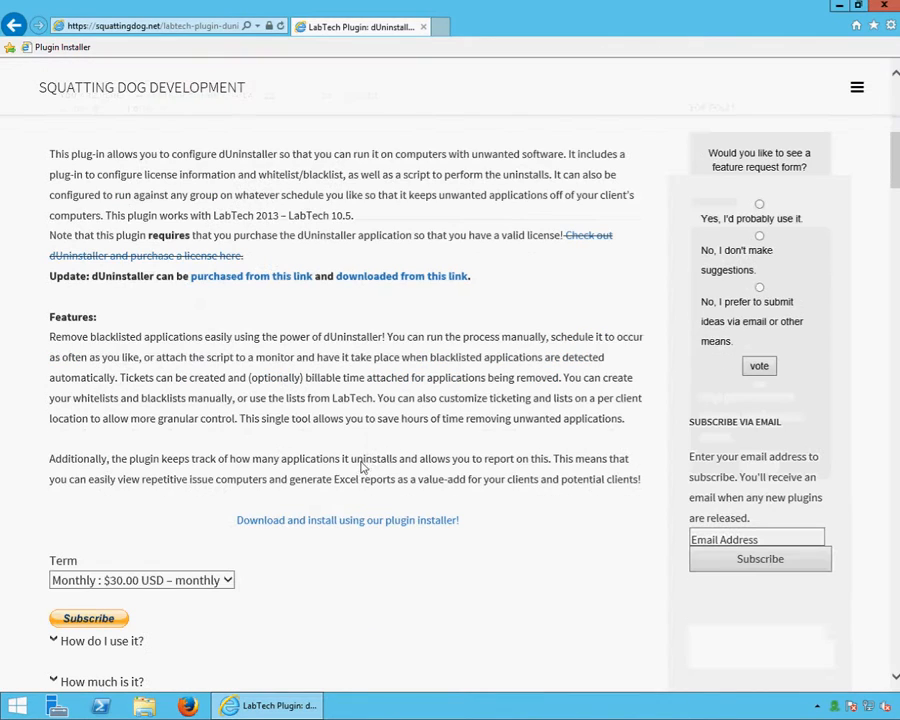
click(407, 521)
click(41, 235)
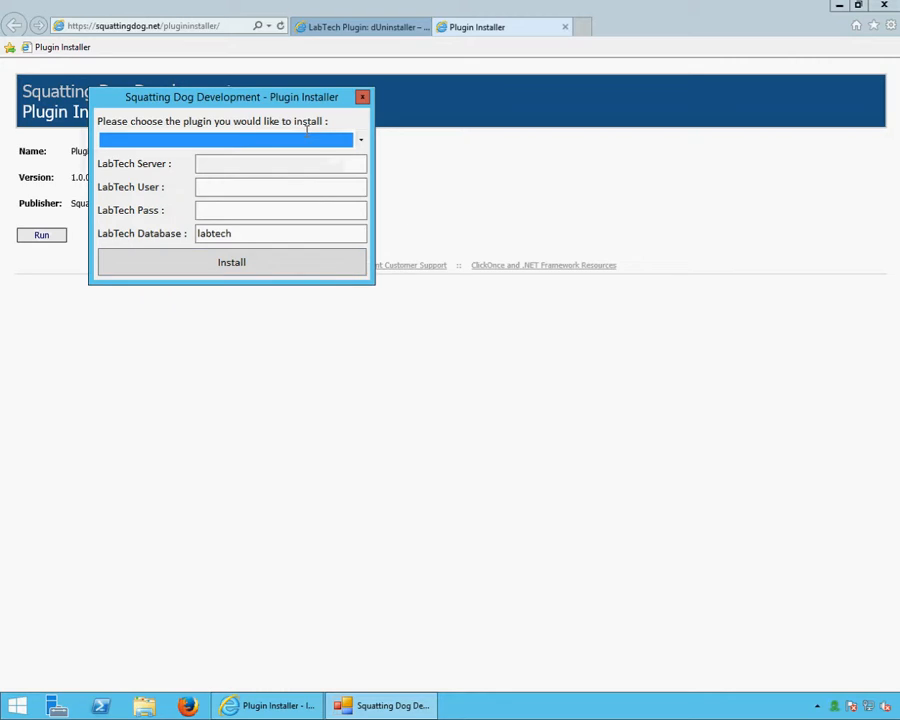
Choose dUninstaller Plugin with server localhost, the LabTech user and password, and database labtech
key(Down)
key(Tab)
text(loc)
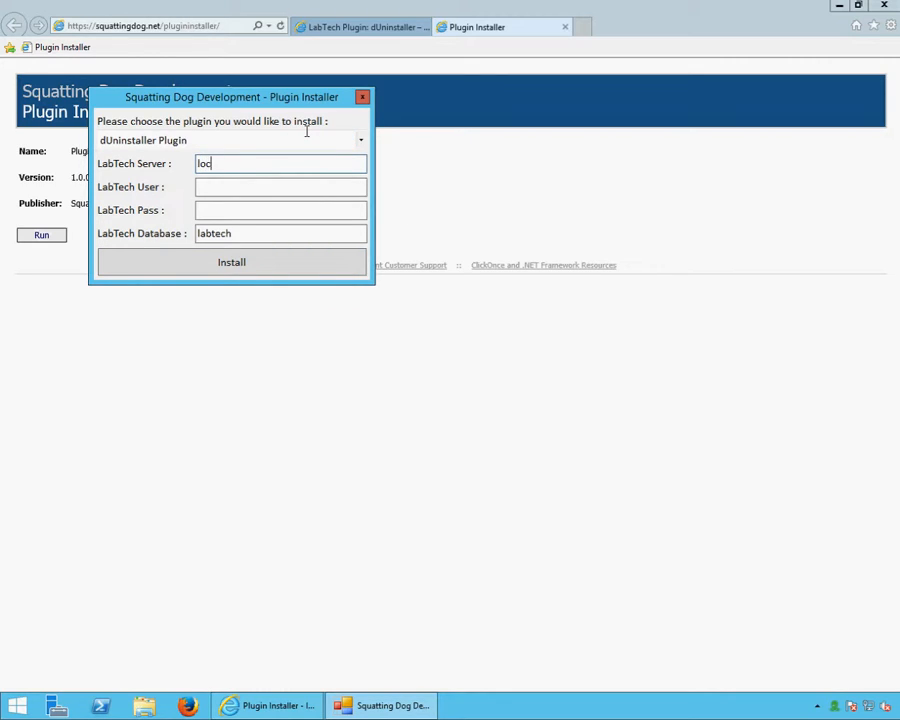
text(alhost)
key(Tab)
text(tim)
key(Tab)
text(***********)
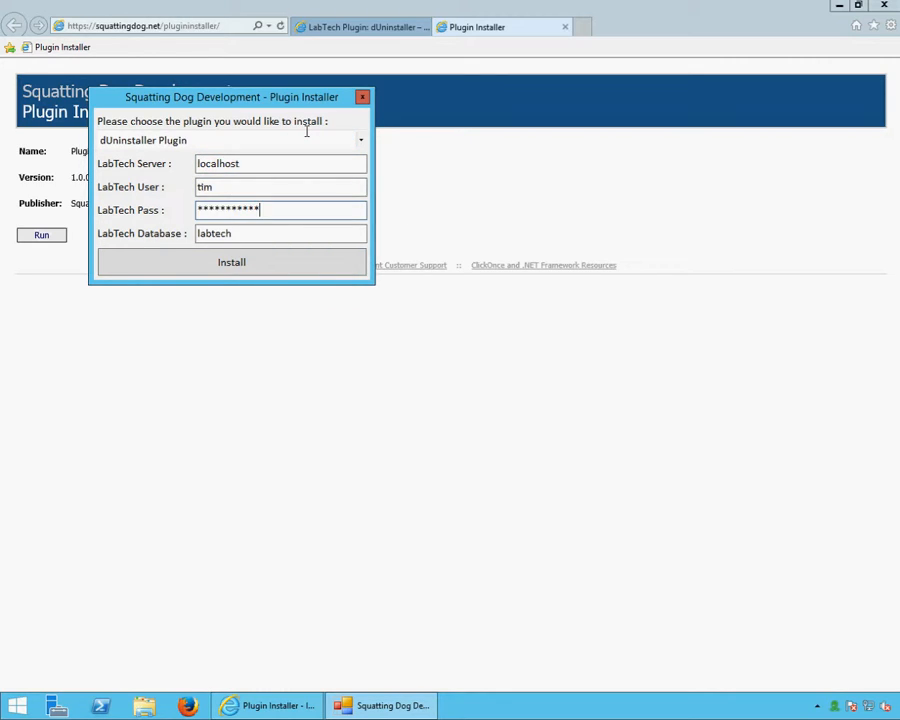
key(Tab)
key(Tab)
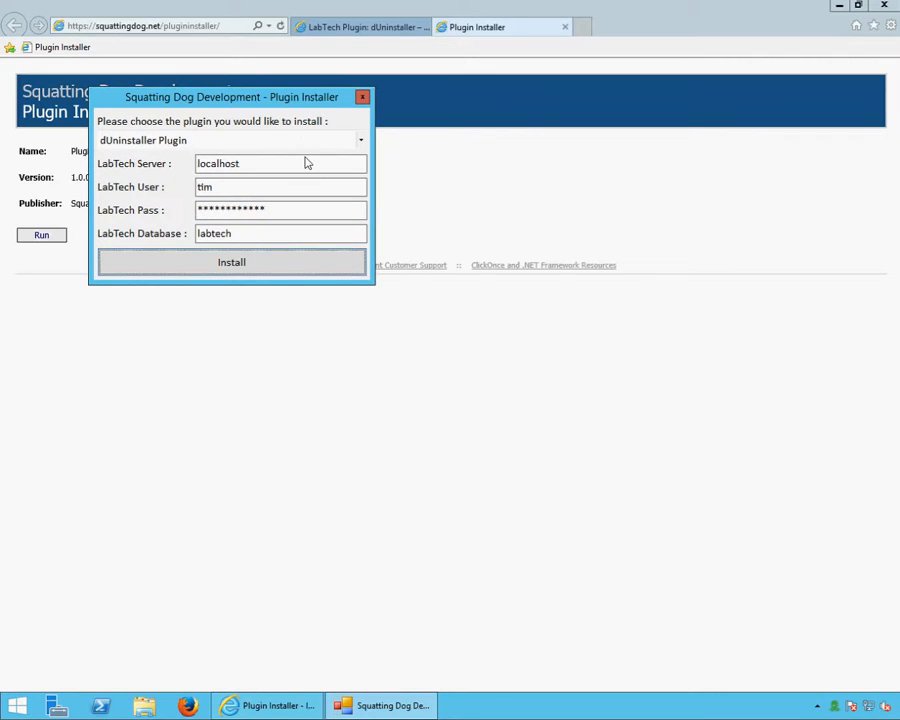
Acknowledge Installation complete, close the installer, and start LabTech Control Center from the desktop
click(840, 7)
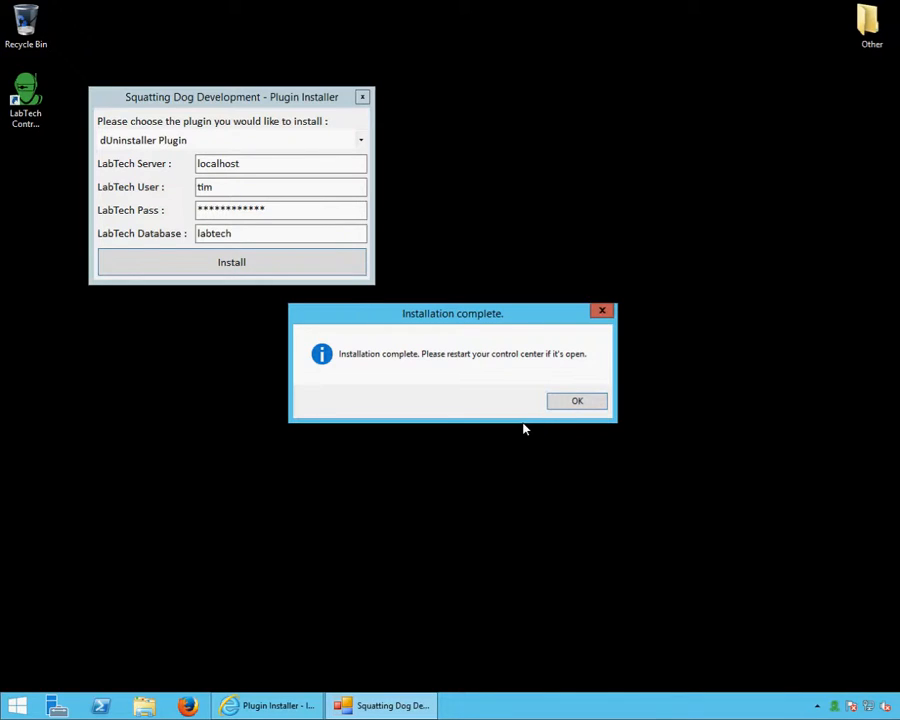
click(572, 403)
click(362, 96)
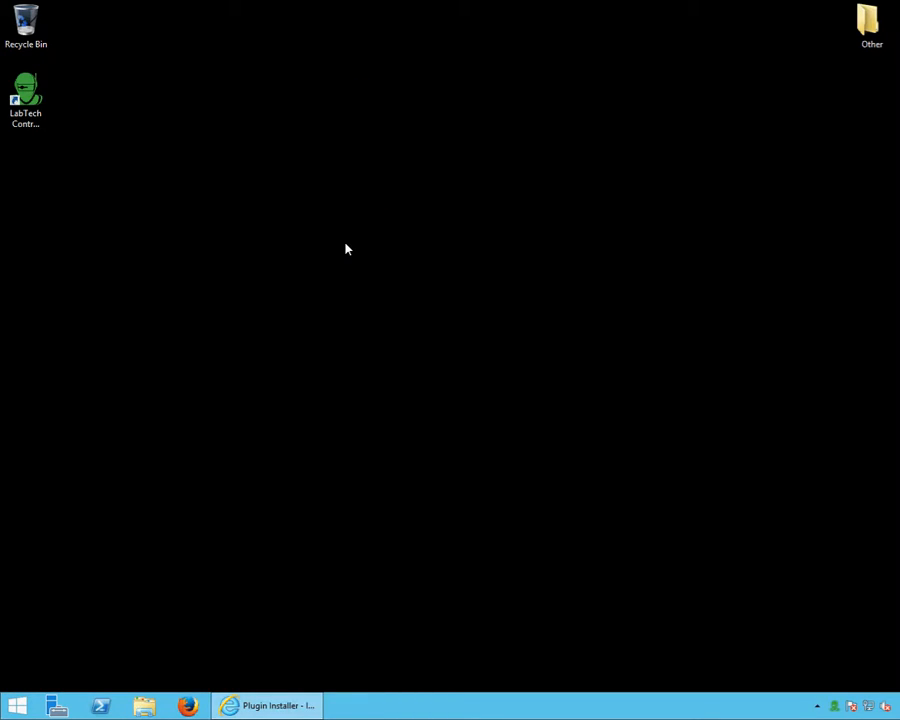
click(30, 100)
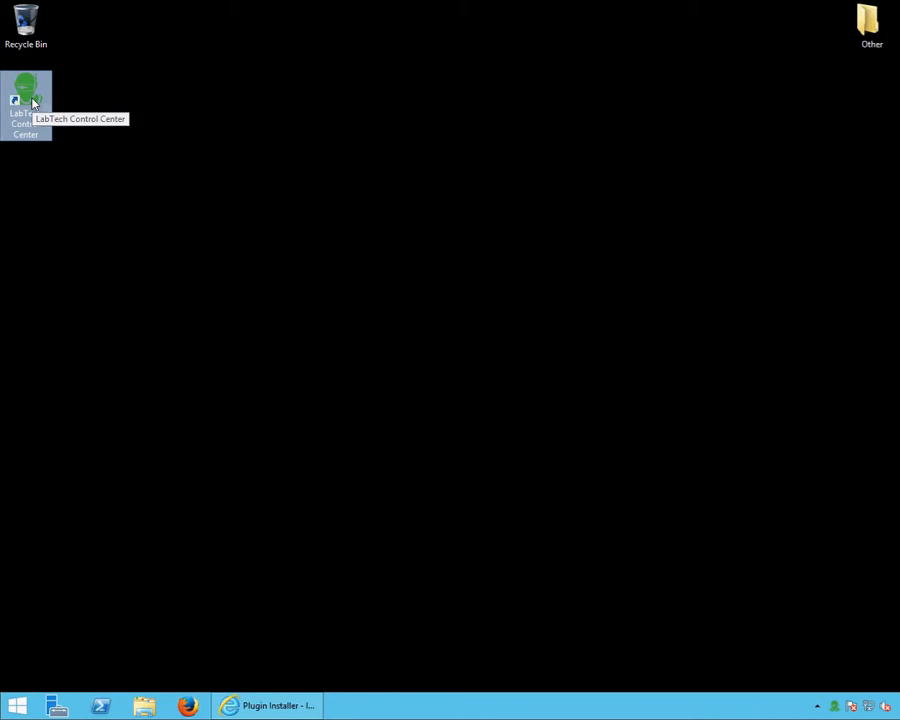
double_click(33, 100)
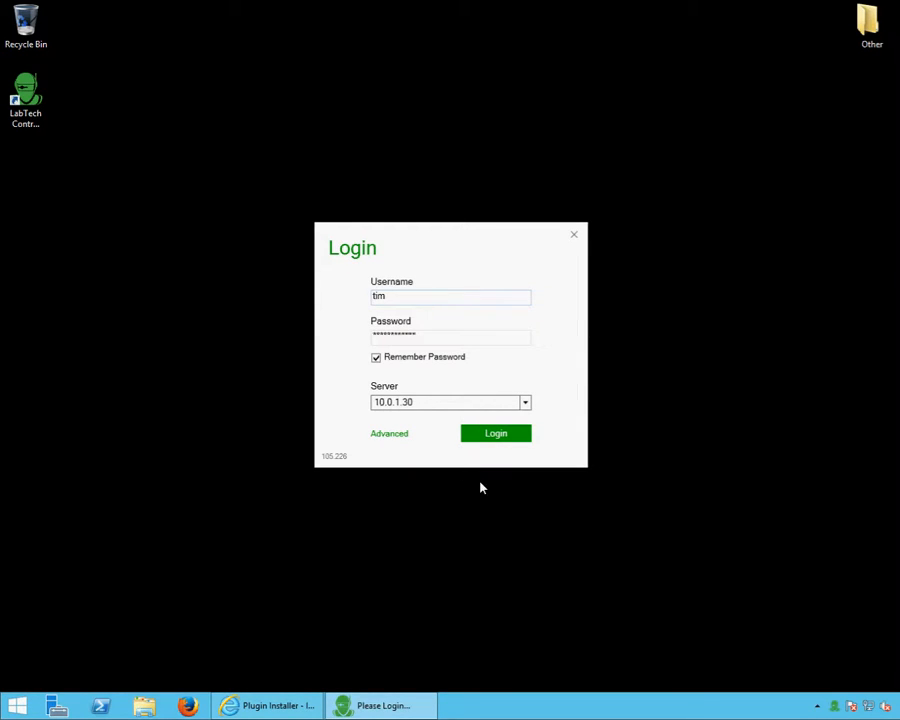
Log in to LabTech Control Center and open the System Dashboard
click(496, 437)
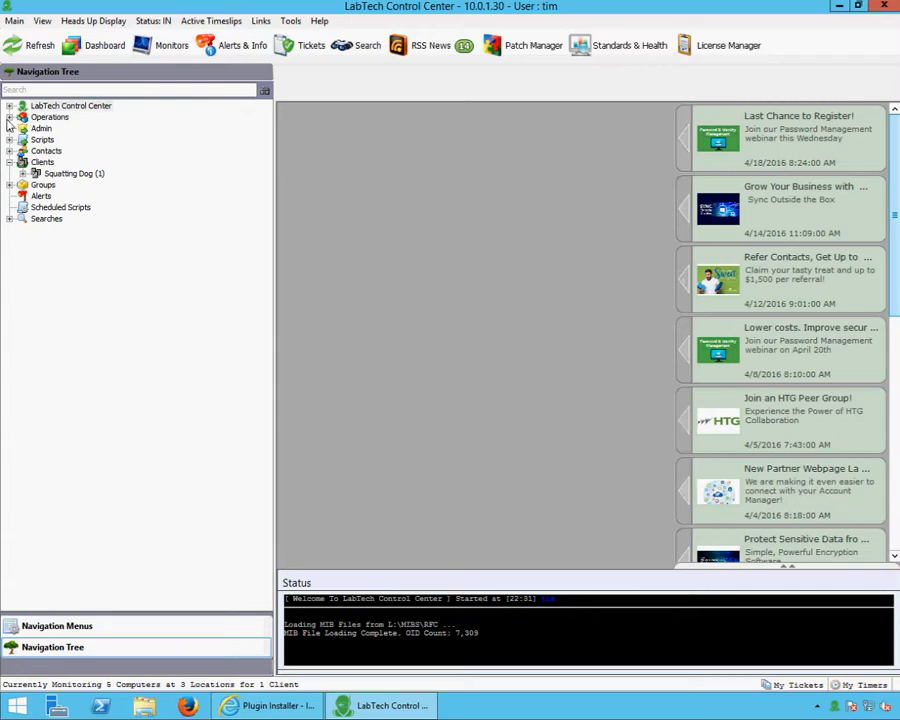
click(98, 45)
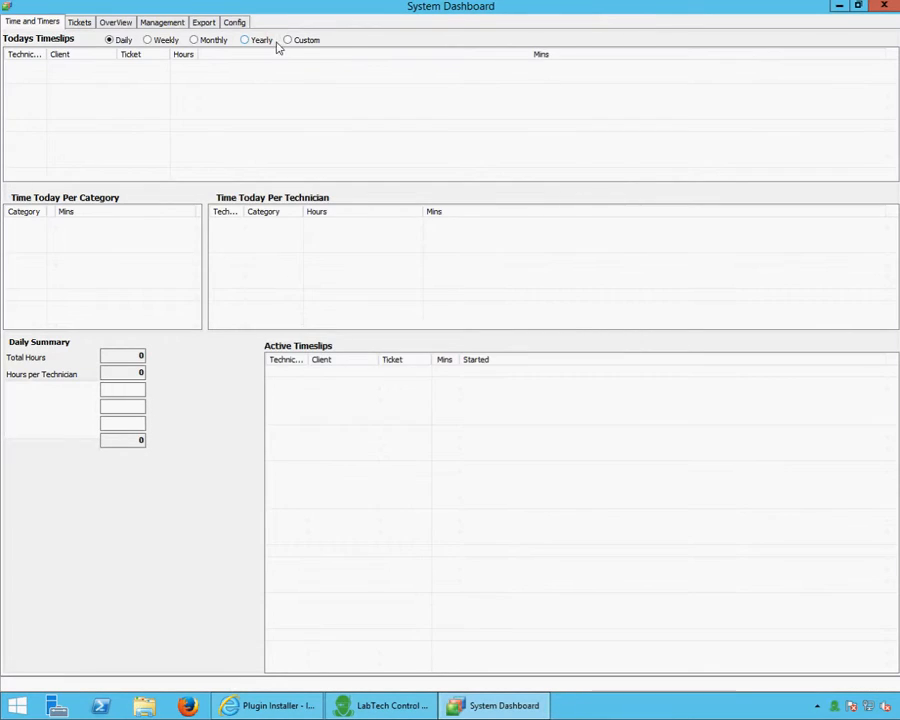
Open Config > Integration > dUninstaller, then return to the Plugin Installer browser at the license prompt
click(237, 21)
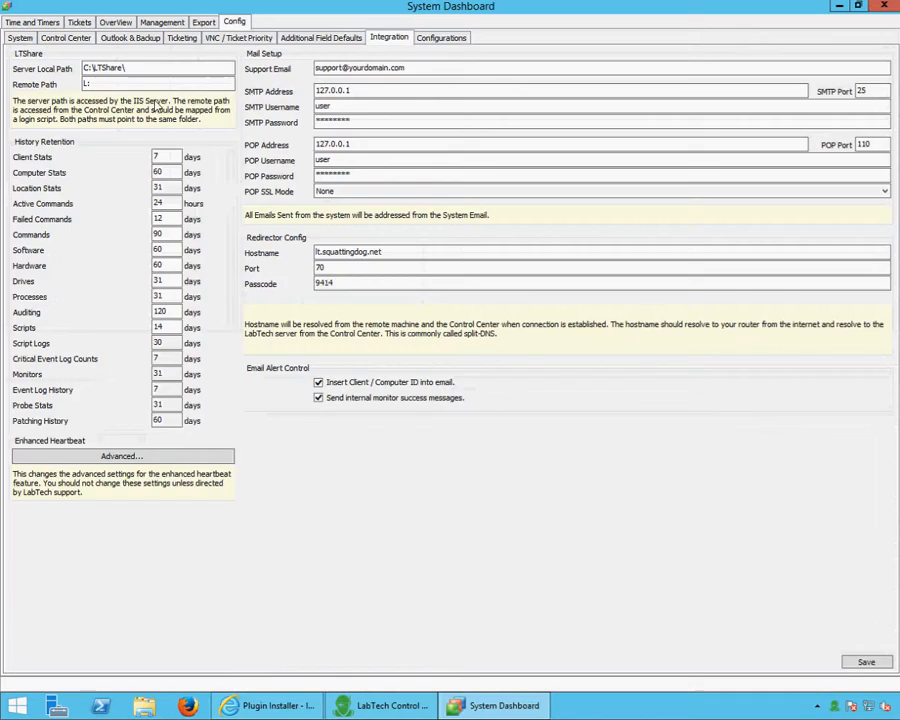
click(388, 37)
click(287, 57)
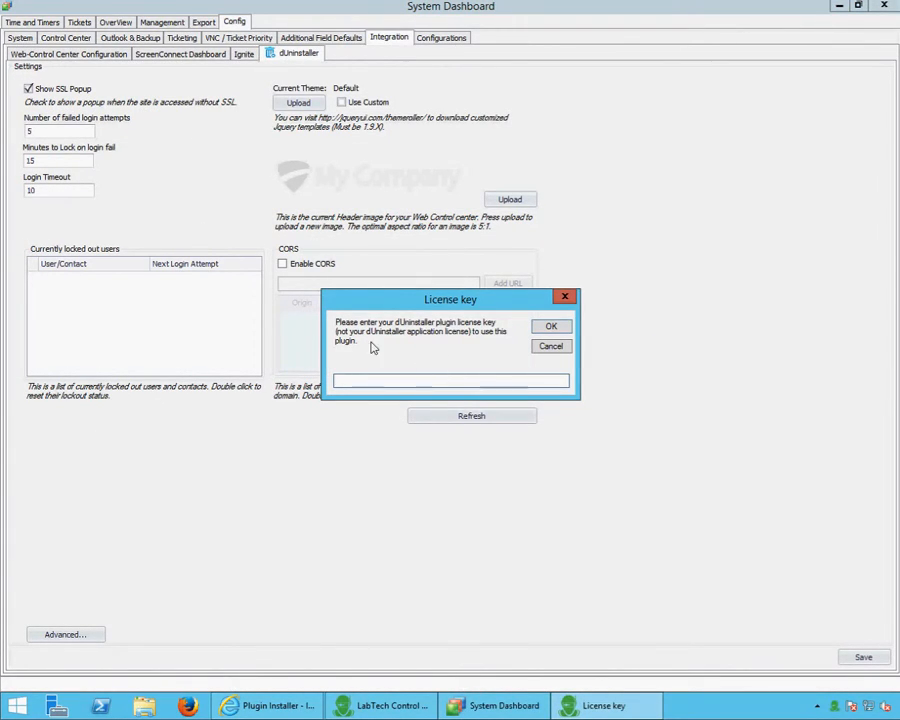
drag(426, 299, 422, 290)
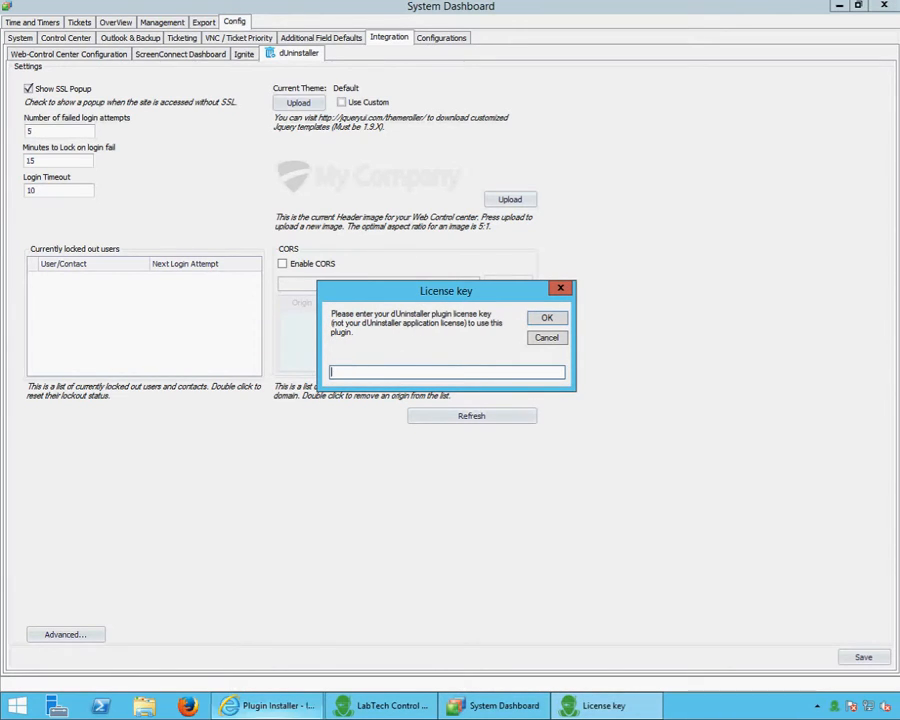
click(250, 704)
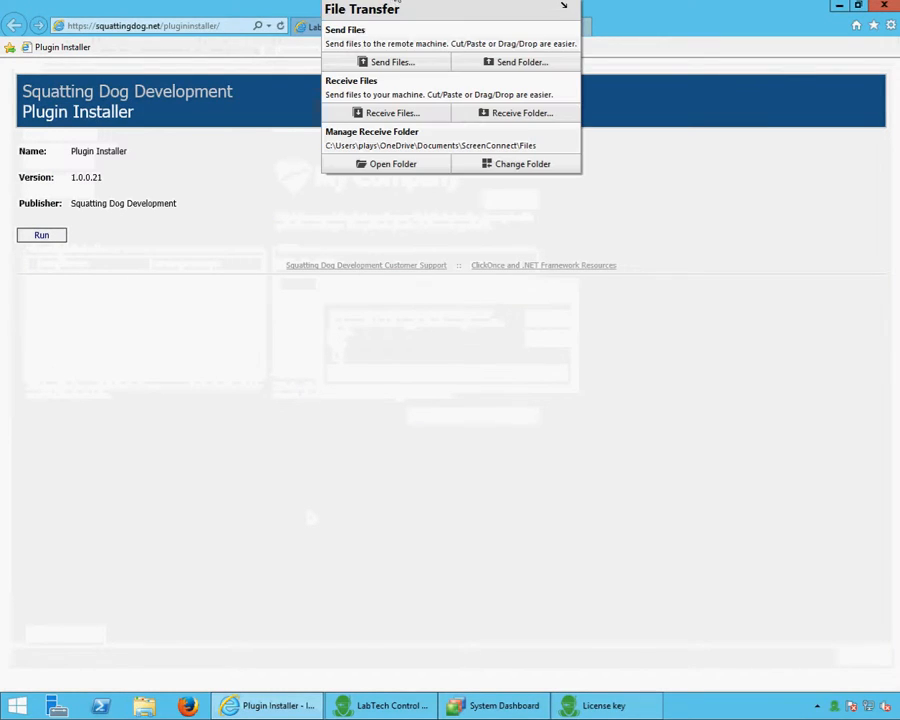
Review the dUninstaller page's Term options, keeping Monthly at $30.00 USD
click(323, 28)
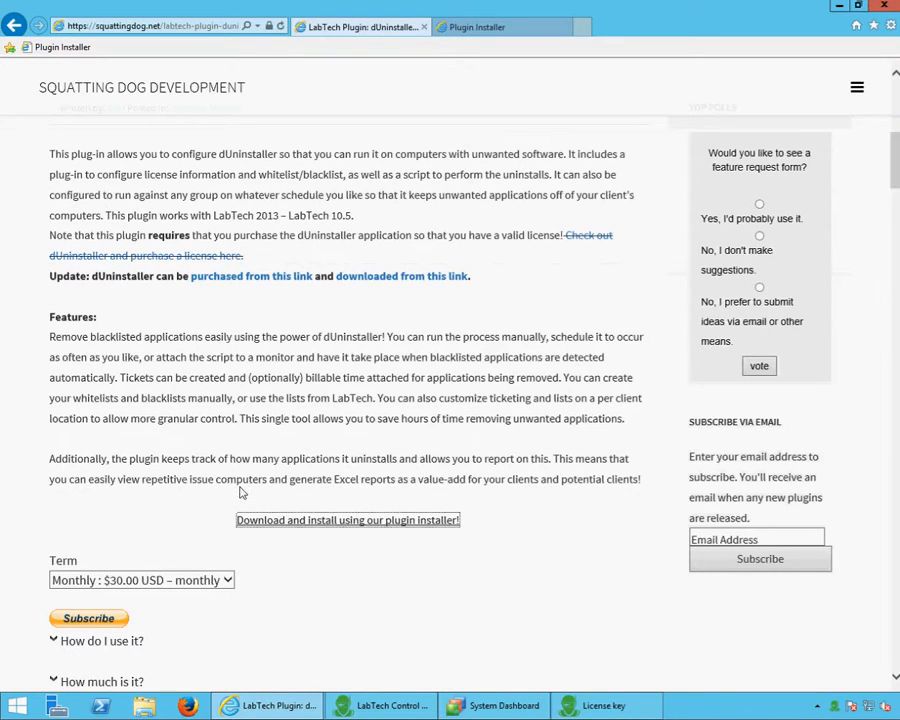
scroll(94, 564, down, 2)
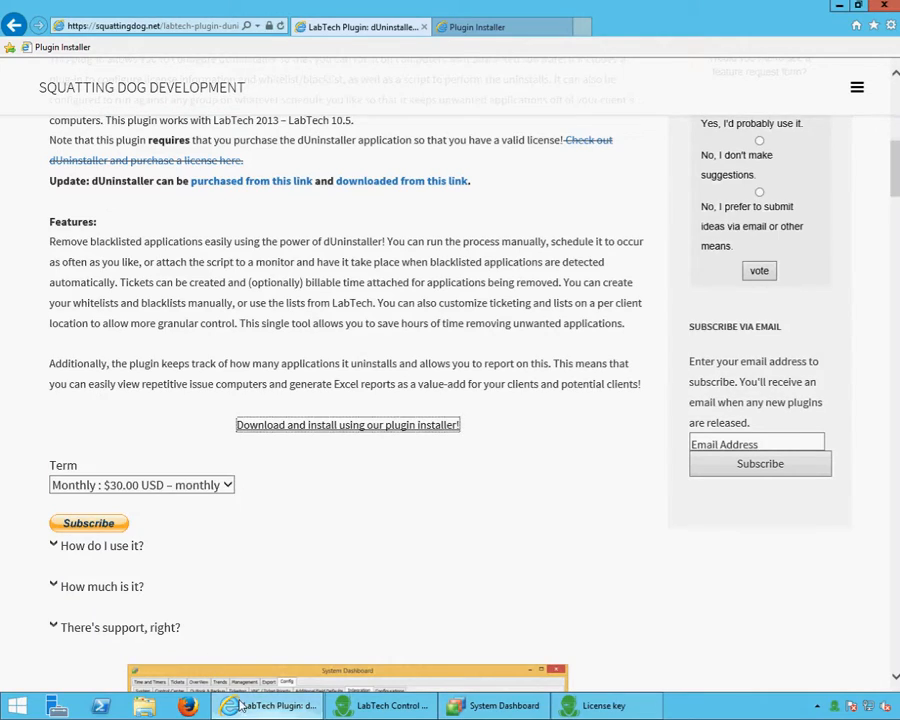
click(118, 494)
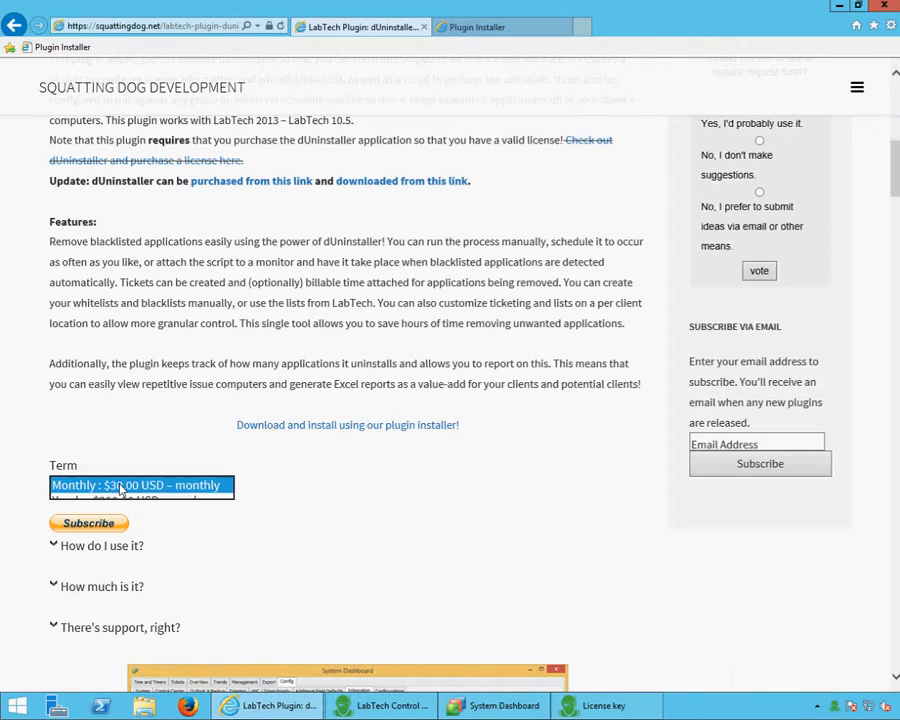
click(153, 516)
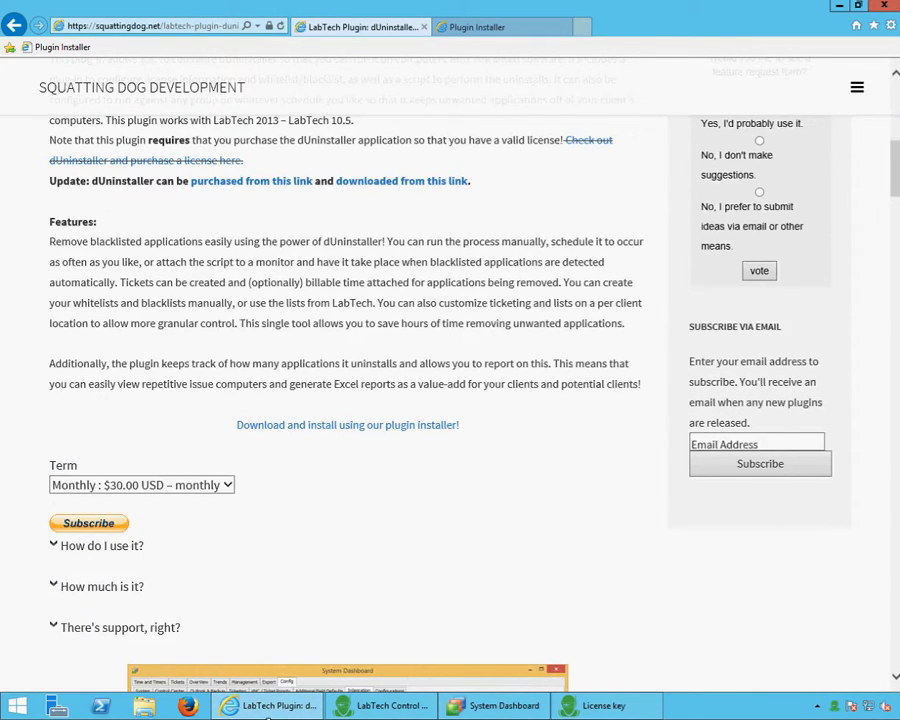
click(278, 706)
click(278, 706)
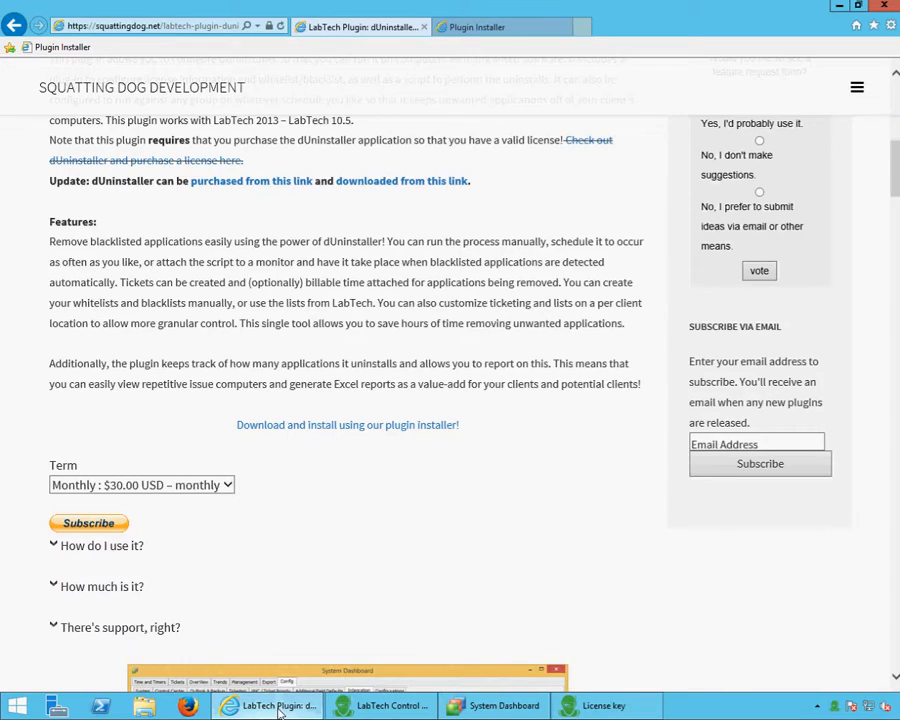
mouse_move(276, 707)
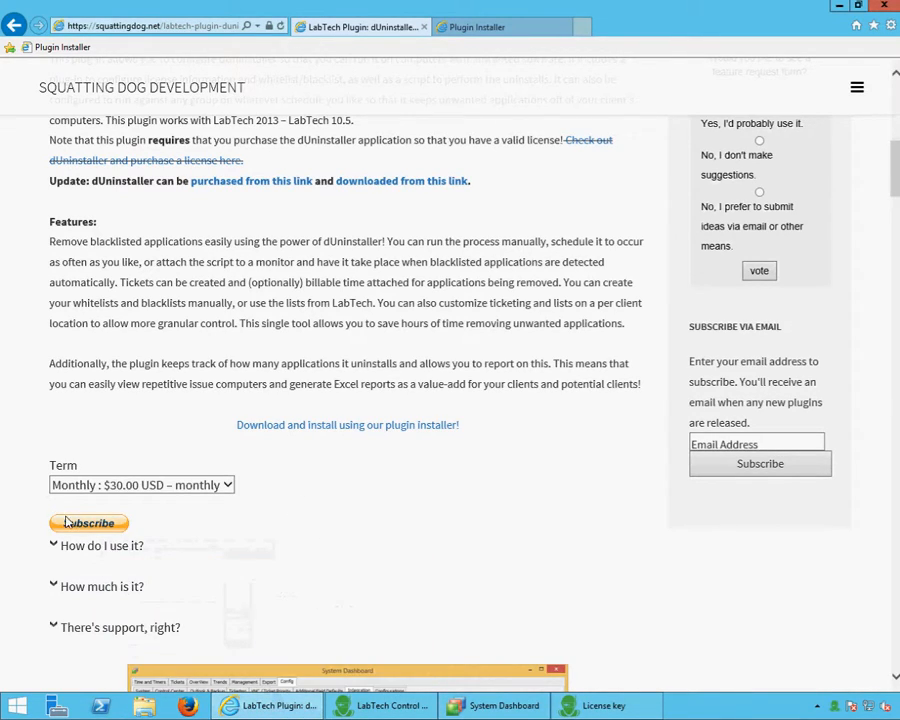
Enter the dUninstaller plugin license key and confirm the registration thank-you message
click(250, 708)
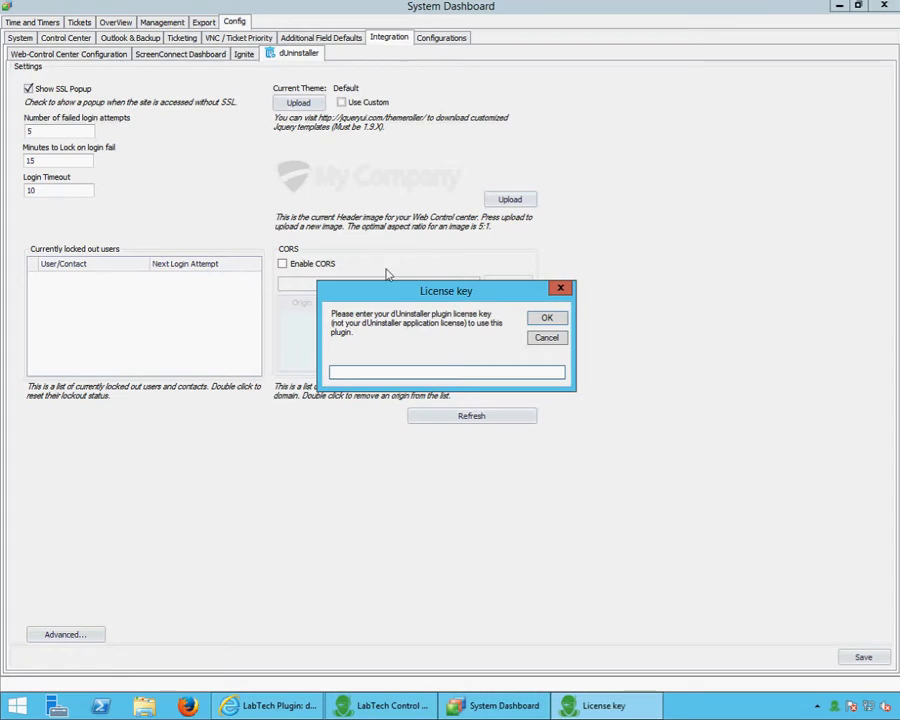
drag(406, 292, 378, 292)
text(123)
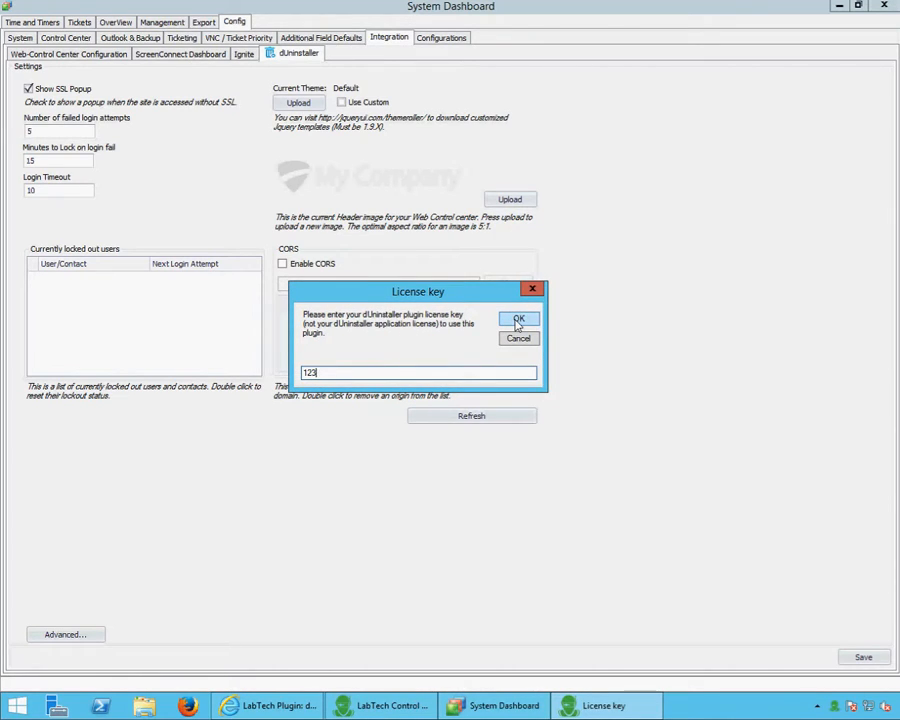
click(518, 320)
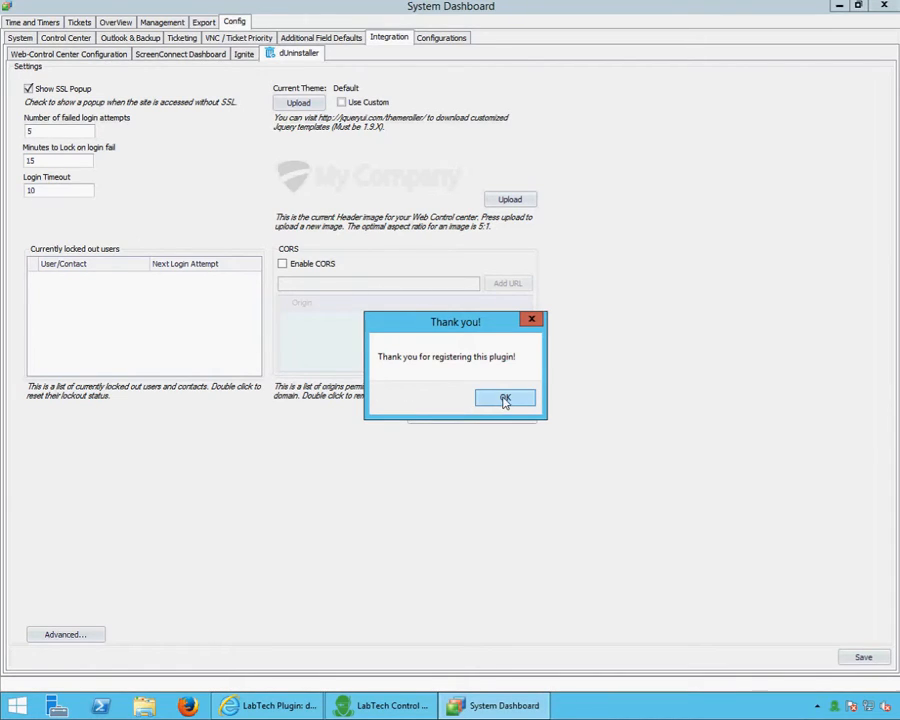
click(503, 397)
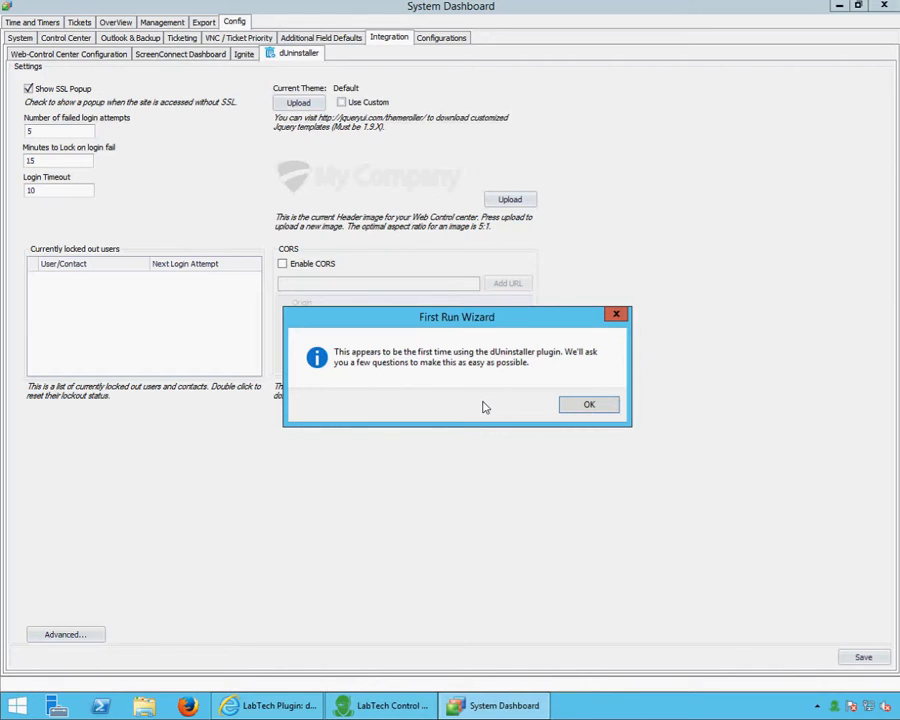
Pass the First Run Wizard intro and enter company name Squatting Dog Development
key(Return)
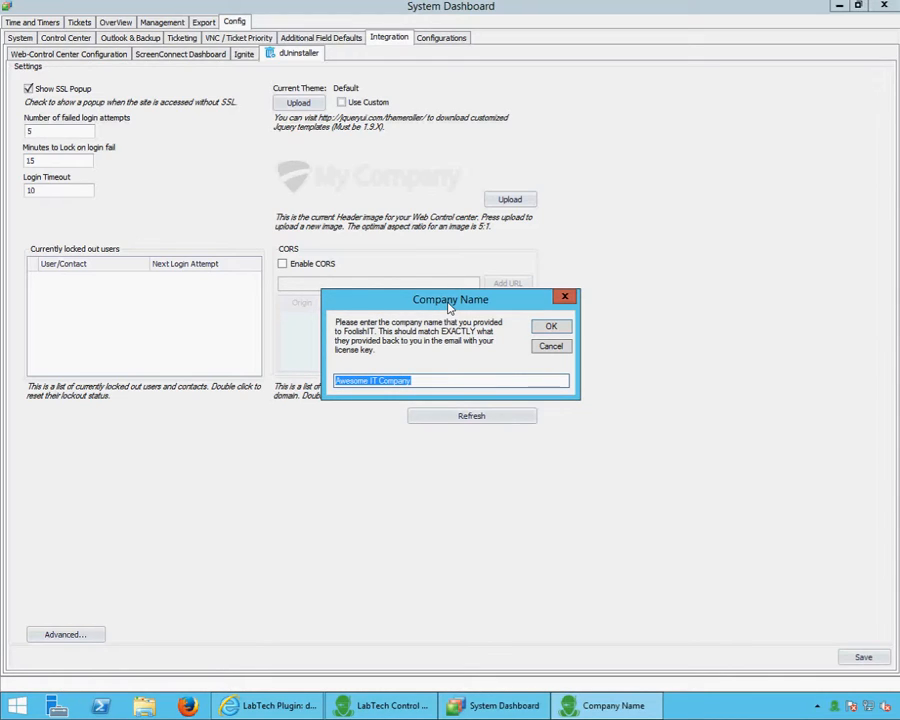
text(Squatting Dog Development)
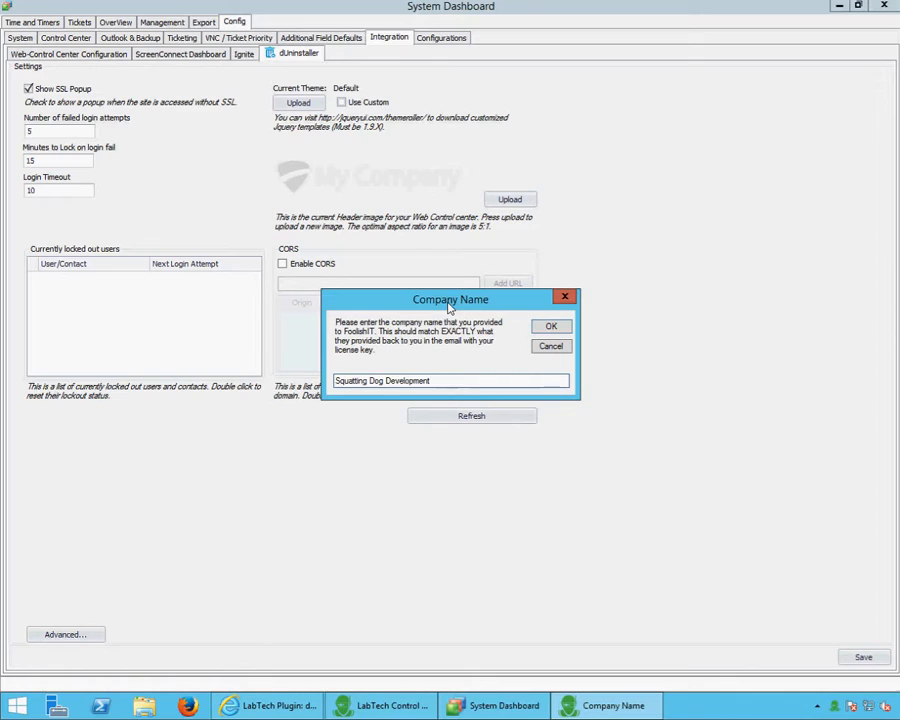
key(Return)
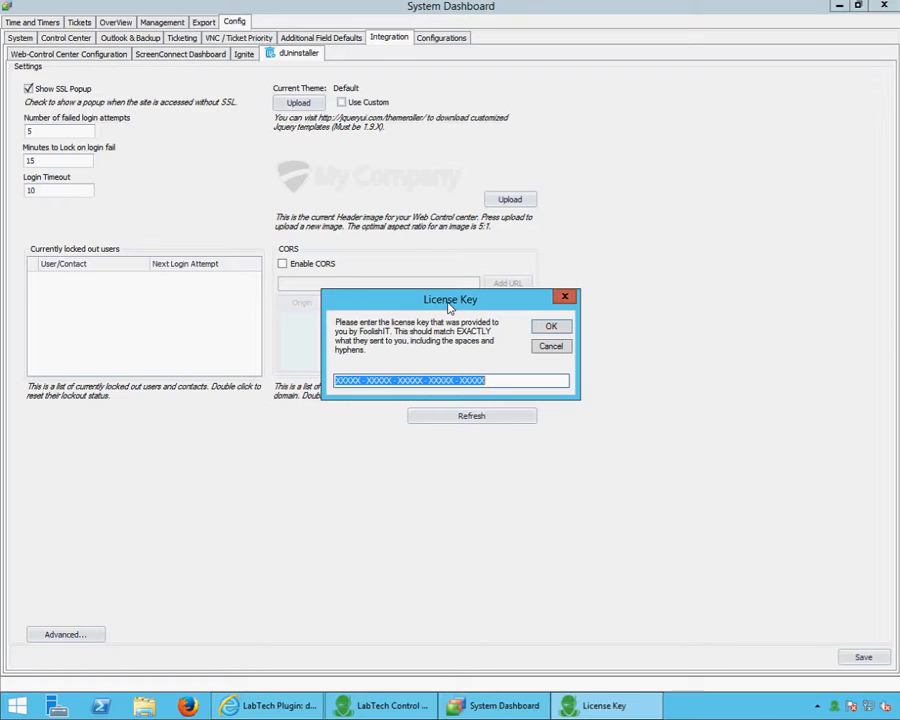
Confirm the entered product license key in the dUninstaller License Key dialog
key(Return)
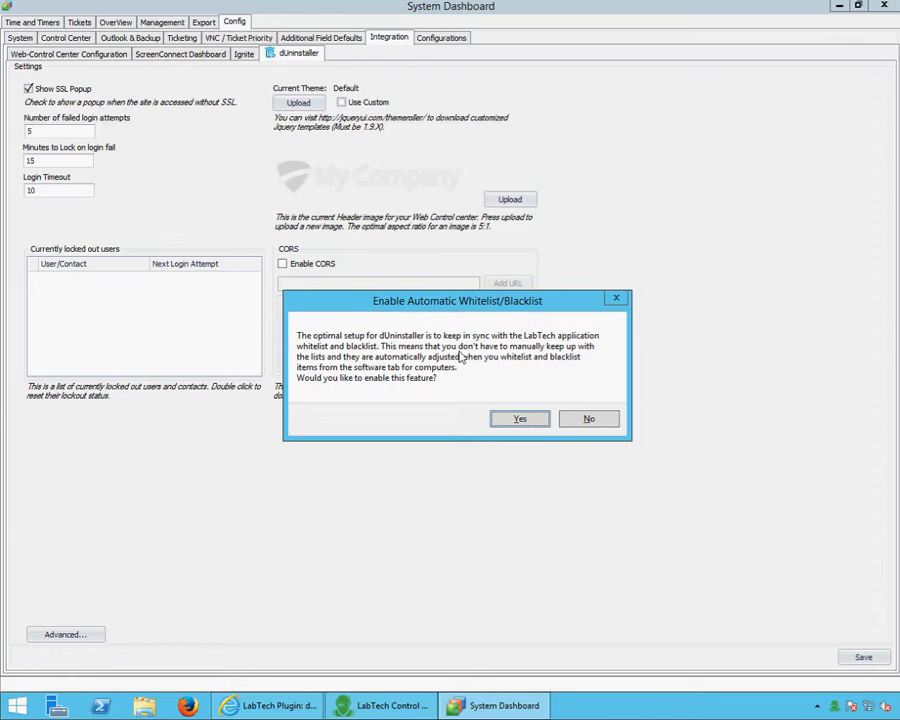
Answer Yes to enable automatic whitelist/blacklist syncing with LabTech
click(515, 421)
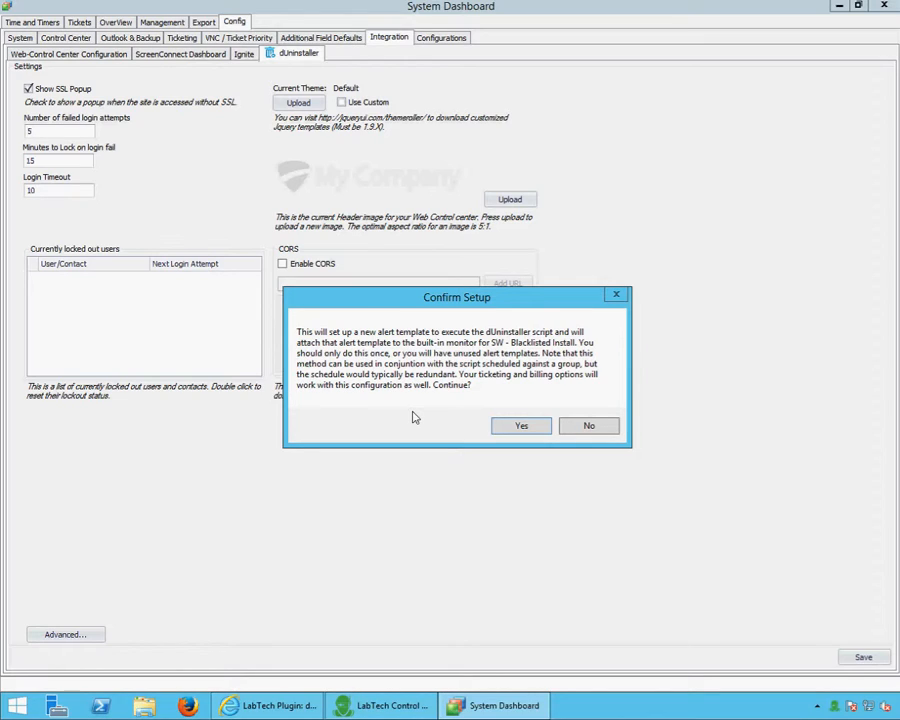
Attach the blacklist uninstall alert template, enable ticket creation, and decline billing for removed applications
click(521, 427)
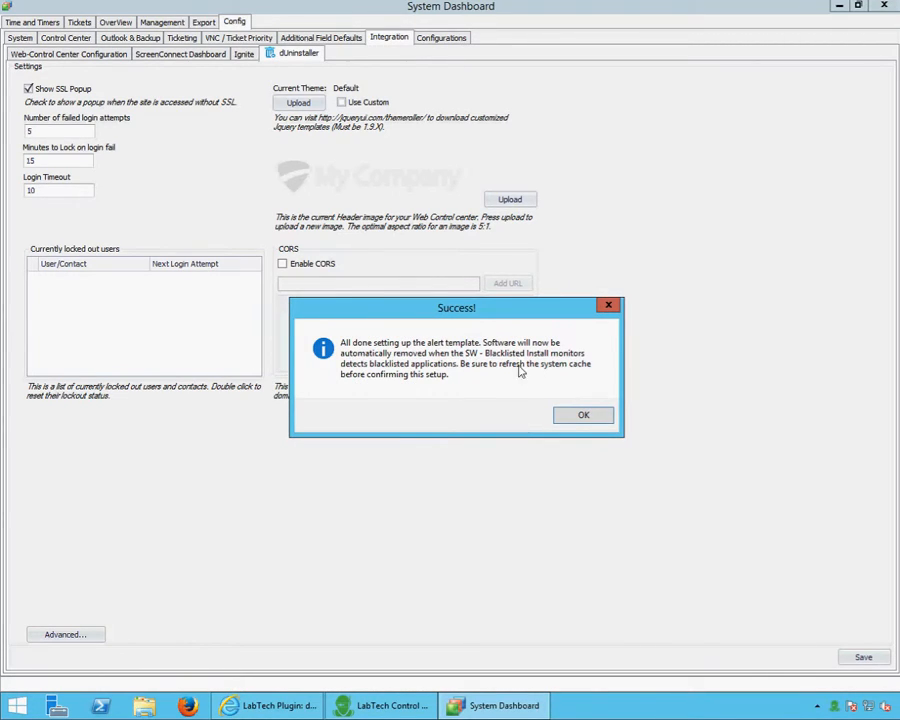
click(574, 416)
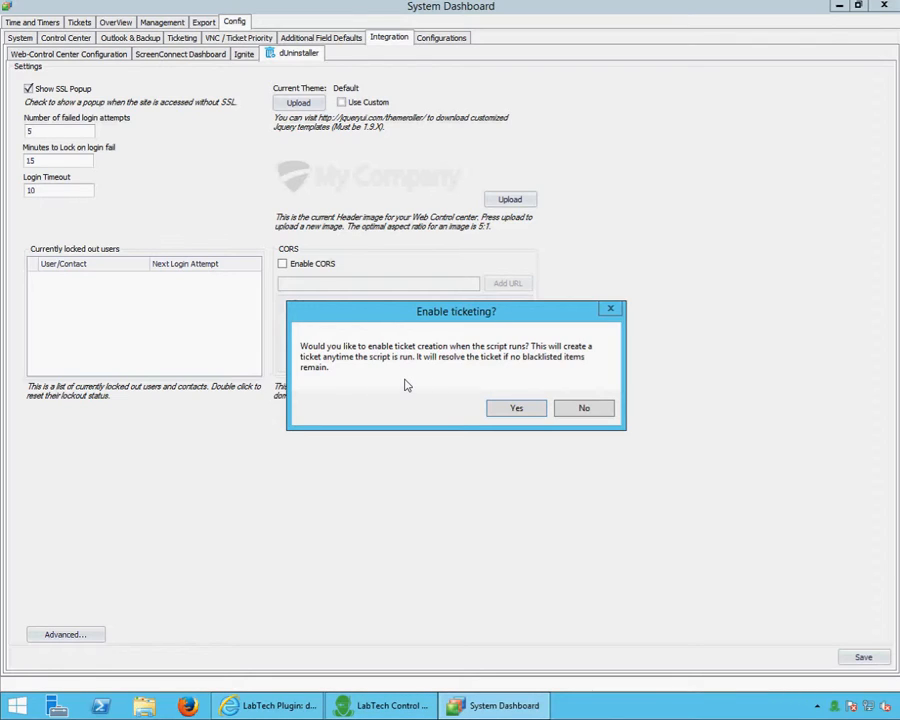
click(514, 410)
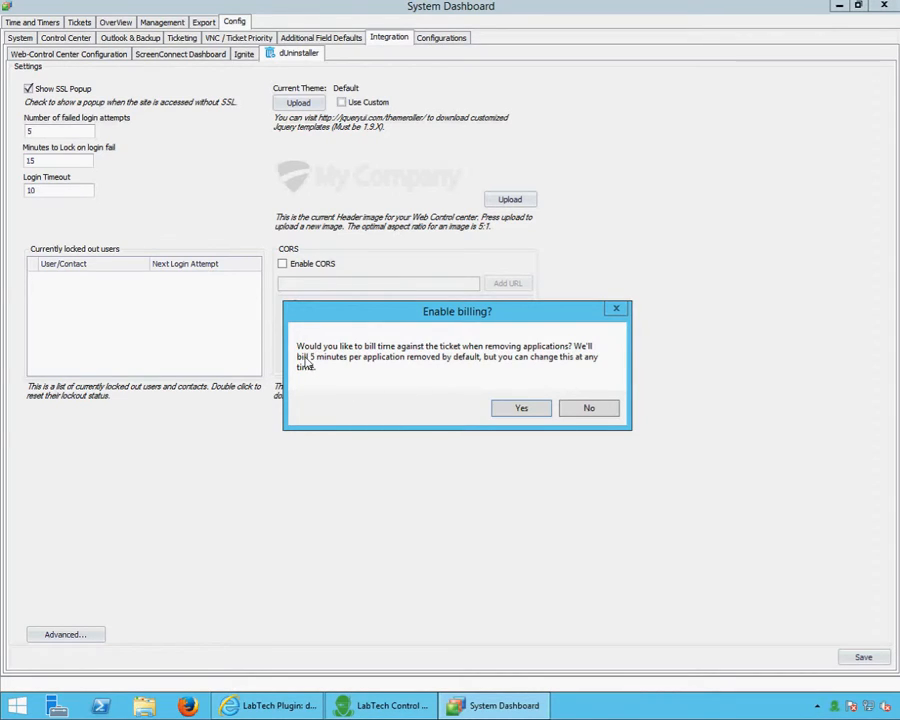
click(590, 409)
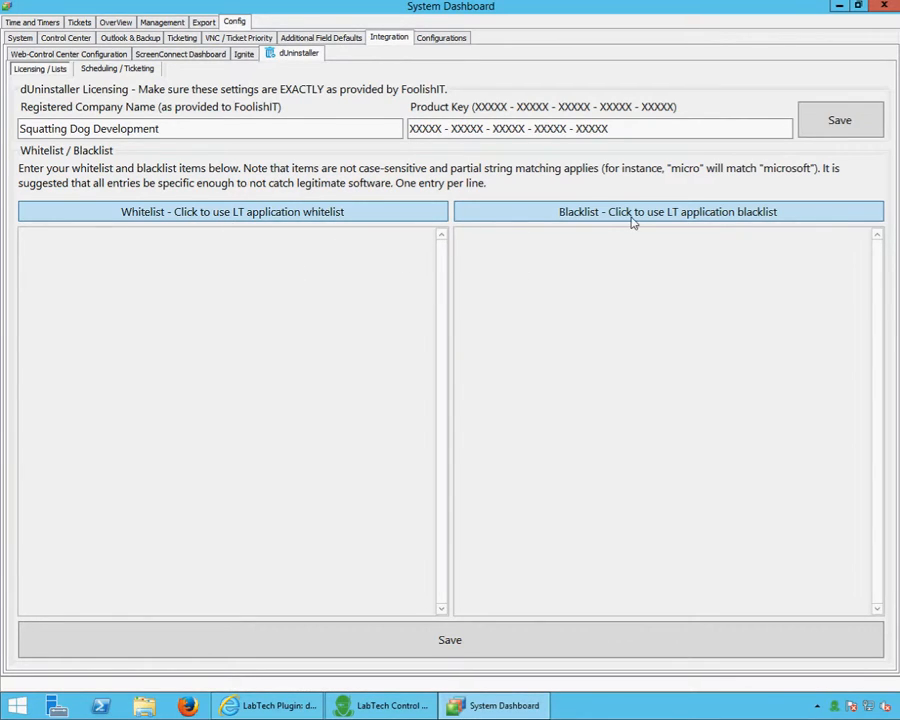
Type test entries 'asdfsdf' and 'safdsadf' into the whitelist and blacklist boxes
click(405, 211)
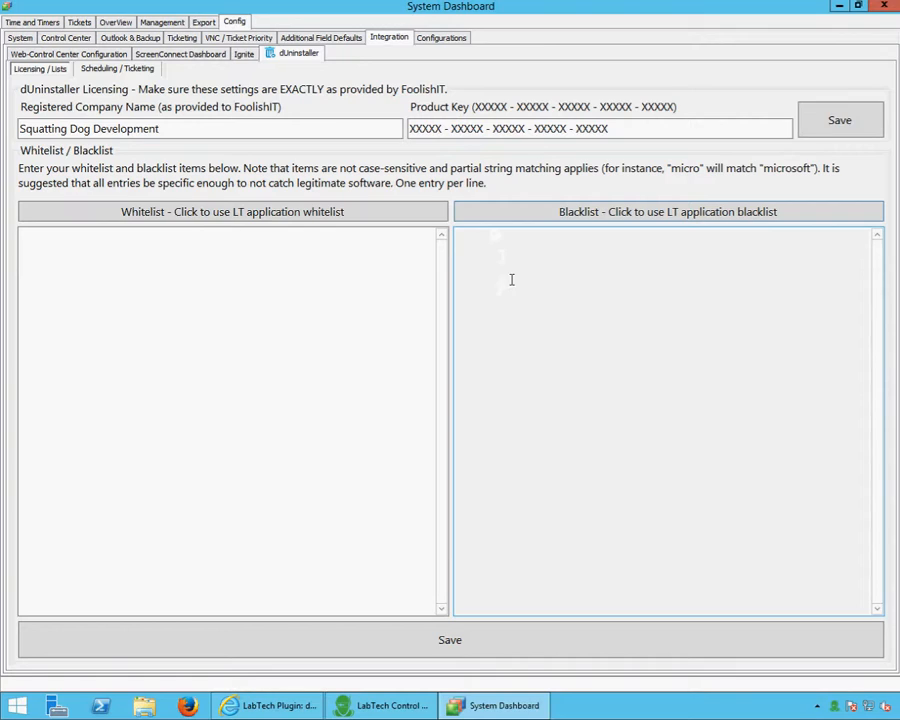
click(370, 209)
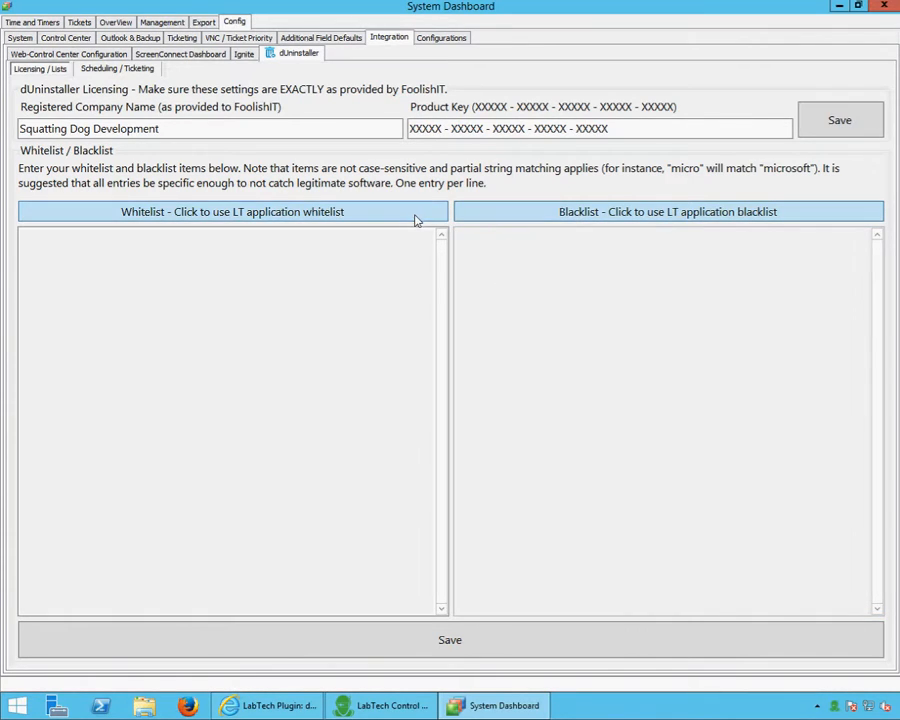
click(412, 291)
text(a)
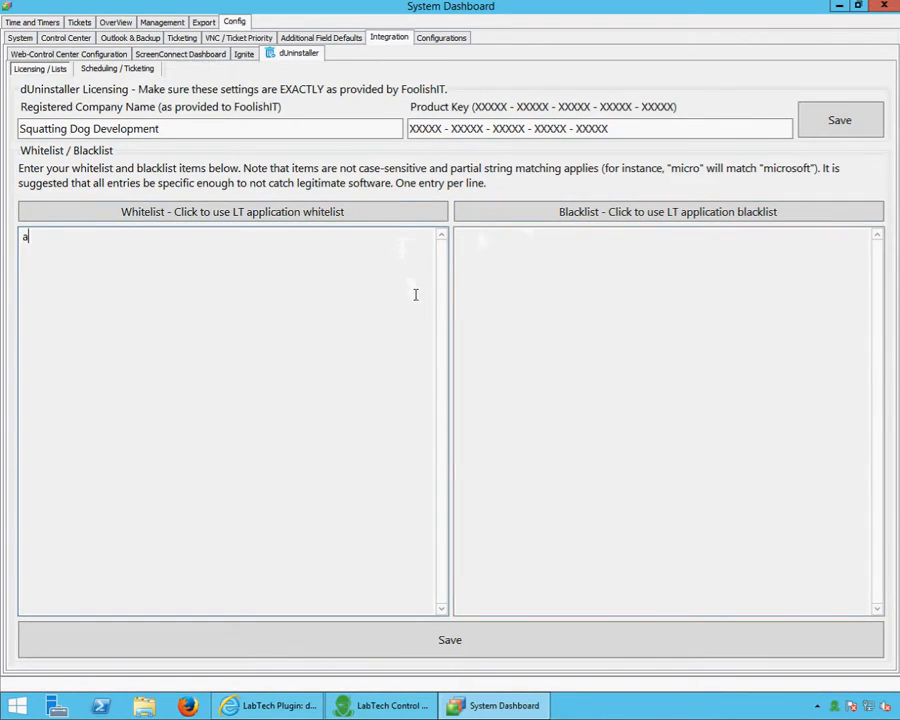
text(sdfsdf)
click(555, 300)
text(safdsadf)
Clear both test entries and switch both lists to the LabTech application whitelist and blacklist
key(ctrl+a)
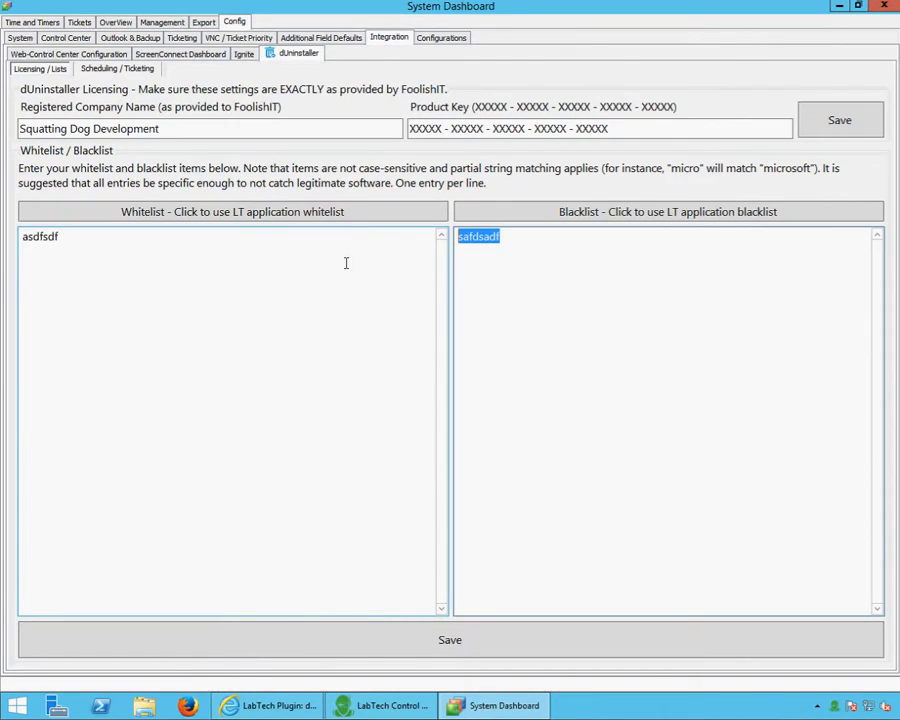
key(Delete)
click(241, 232)
key(ctrl+a)
key(Delete)
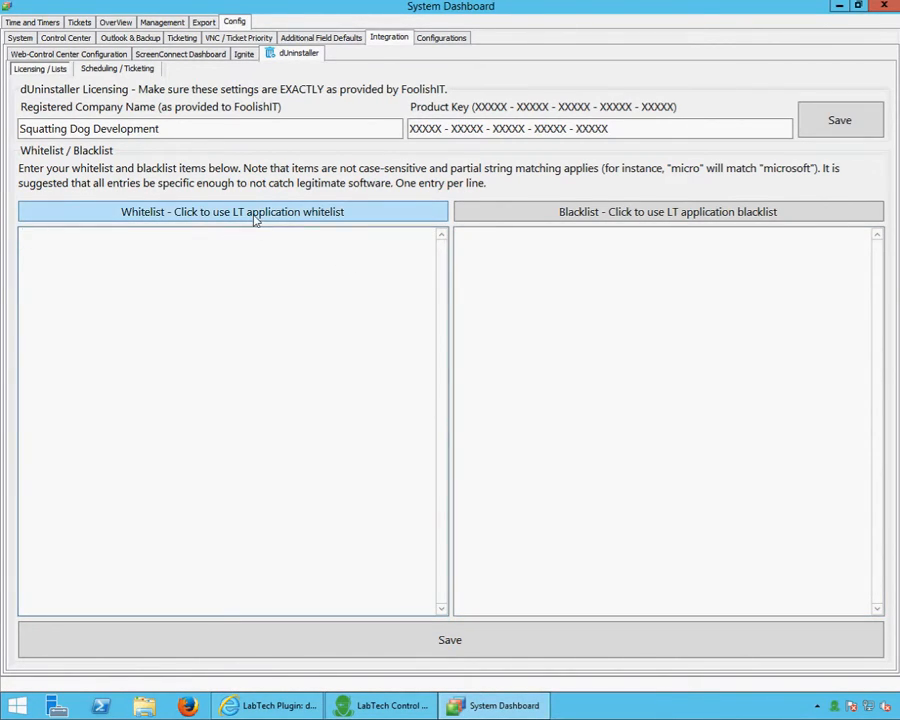
click(255, 214)
click(510, 215)
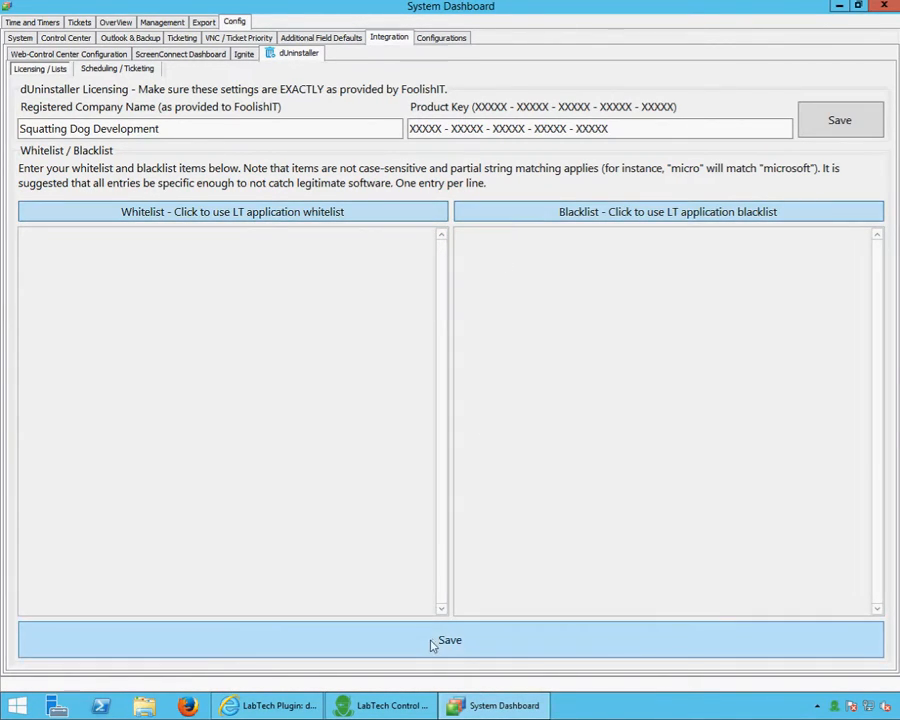
On Scheduling / Ticketing, target the Agent Types.MAC Laptops group and uncheck Enable schedule
click(113, 72)
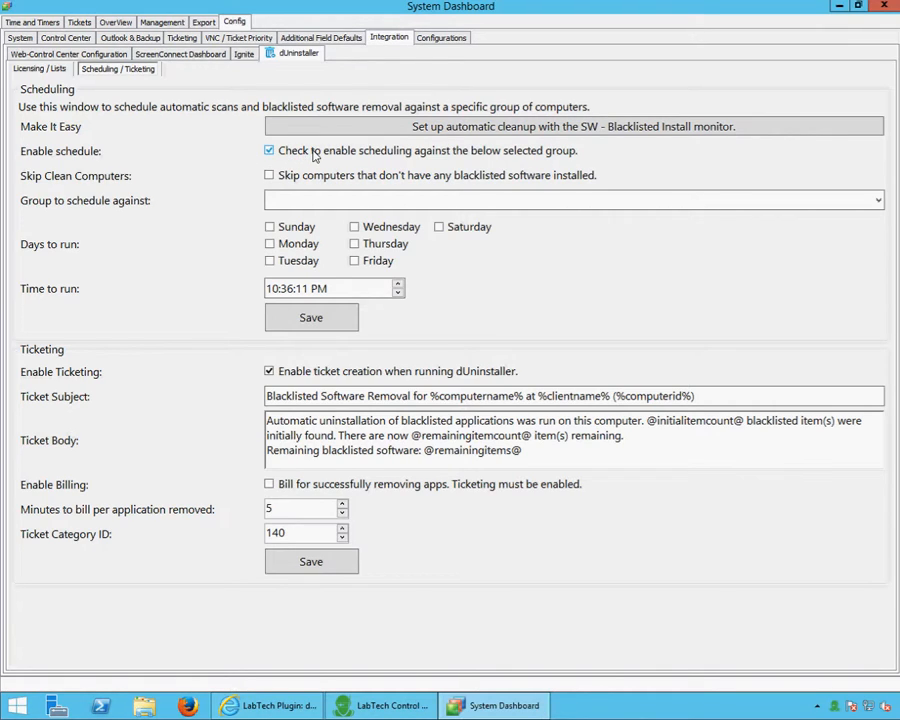
click(320, 201)
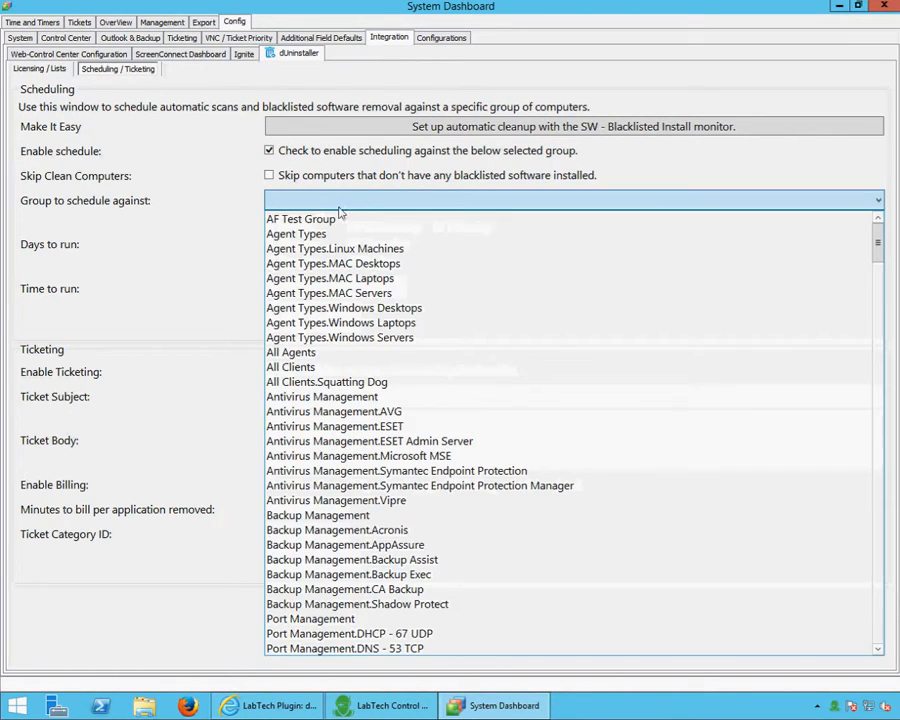
drag(877, 241, 818, 382)
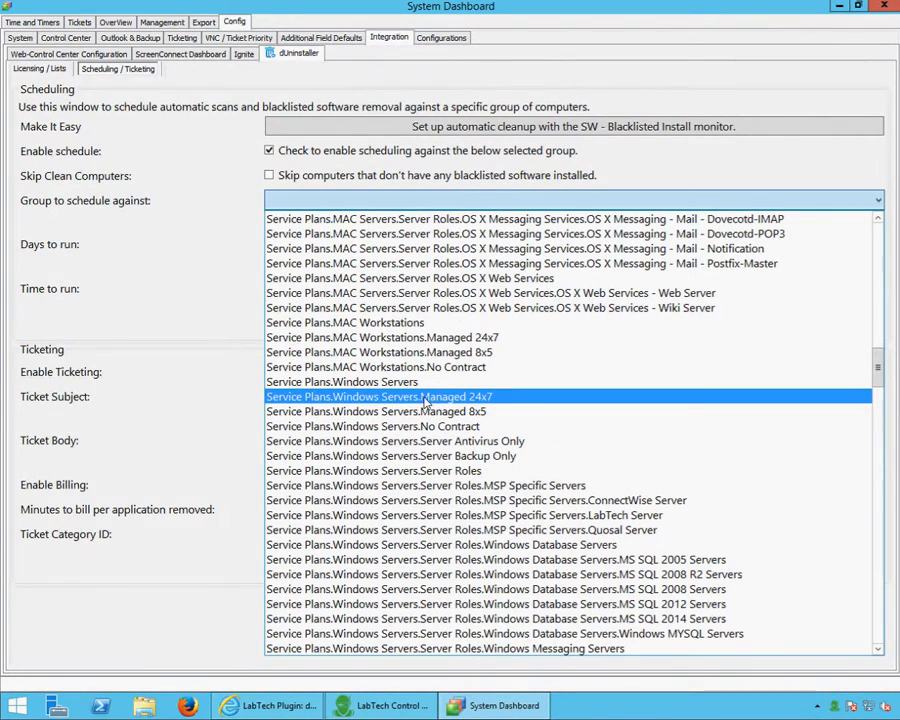
click(205, 224)
click(305, 200)
click(300, 276)
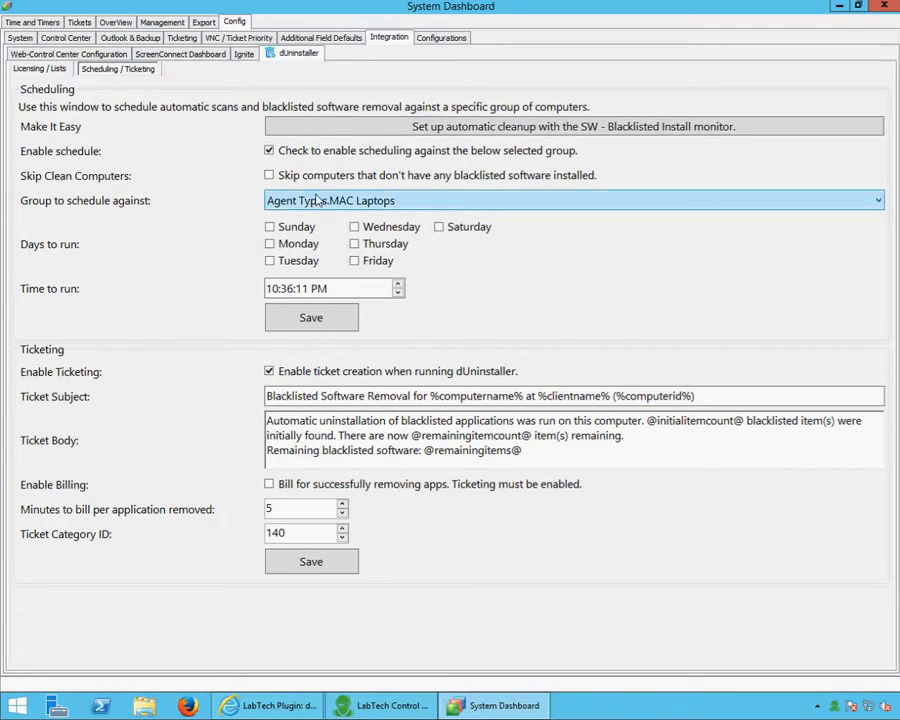
click(269, 150)
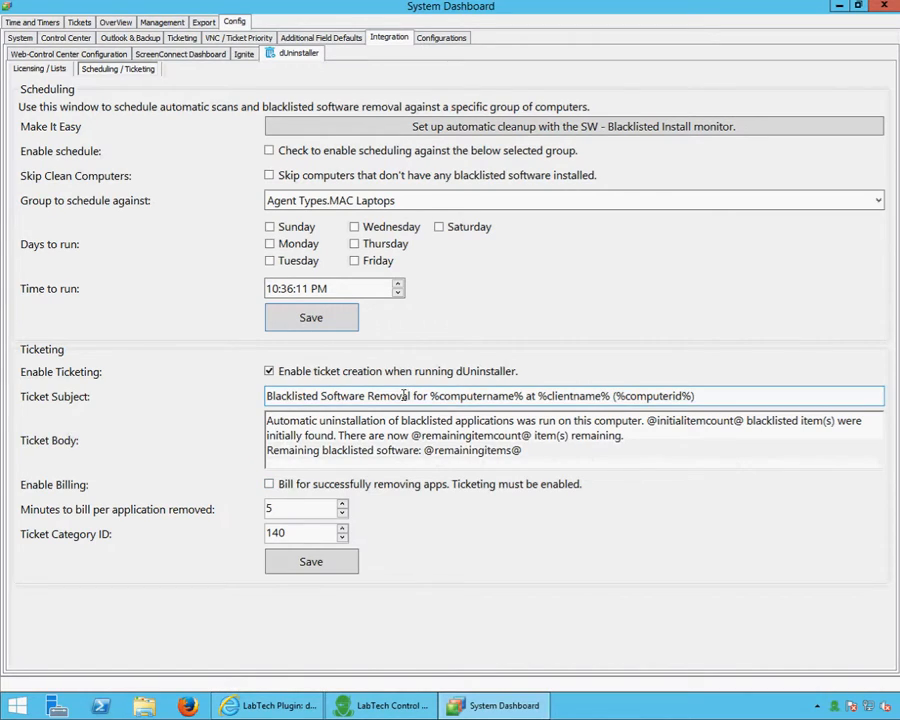
click(269, 372)
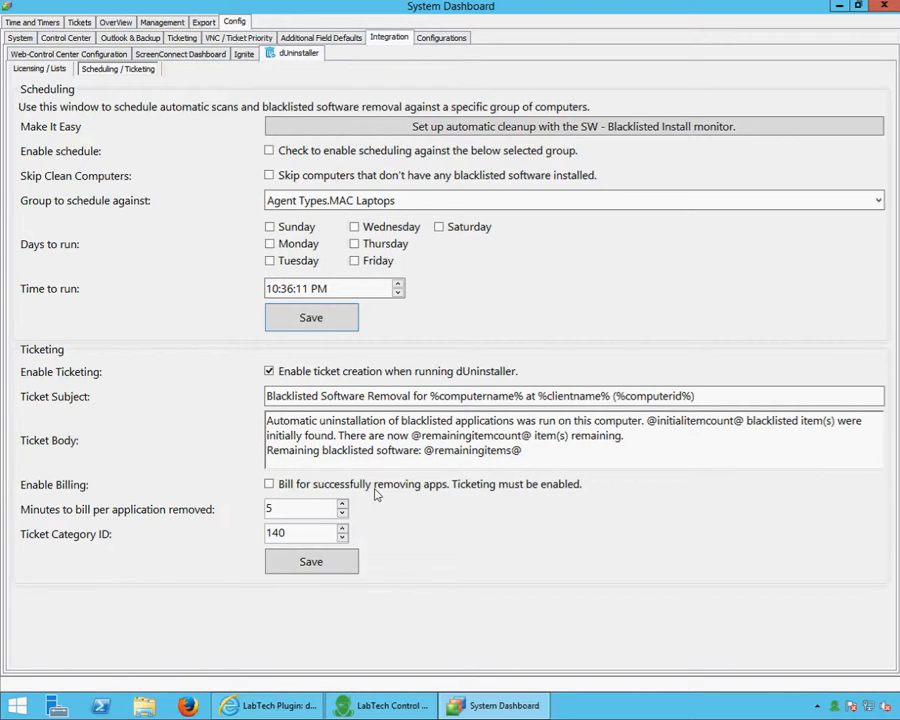
click(271, 394)
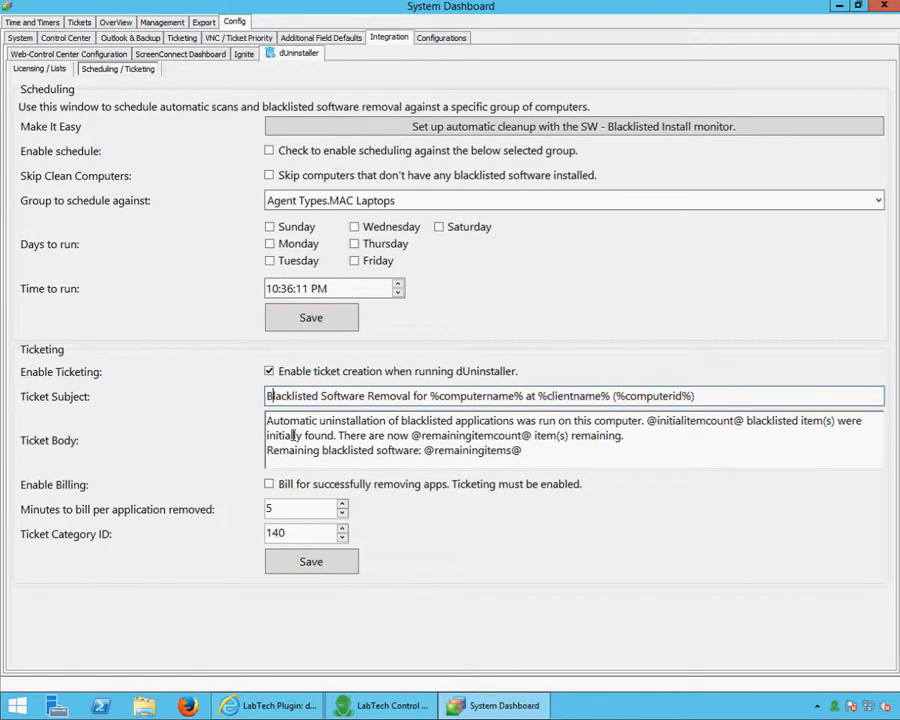
click(293, 436)
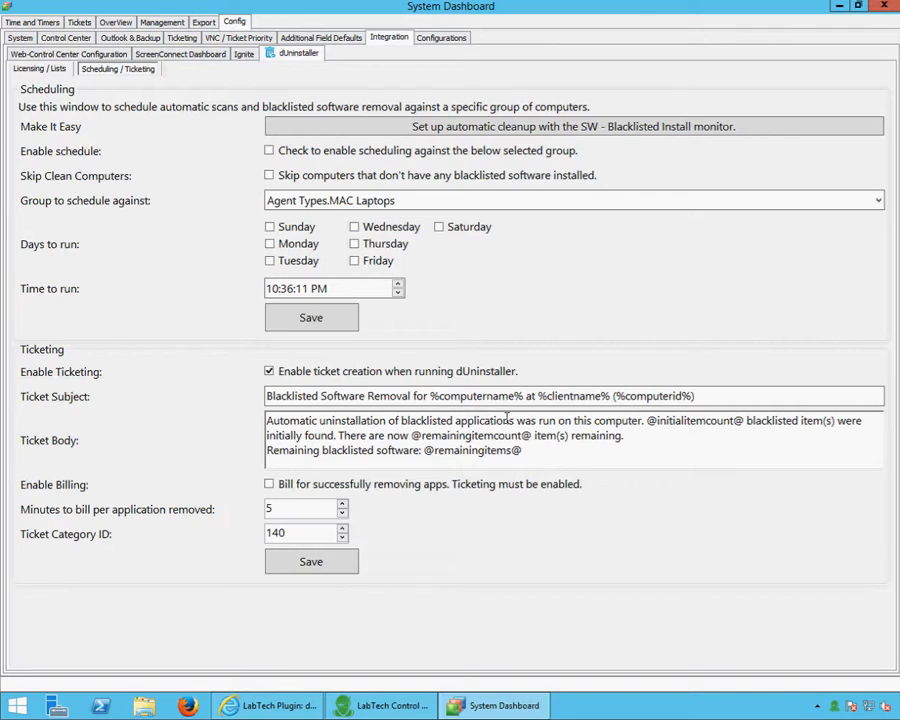
drag(432, 398, 523, 402)
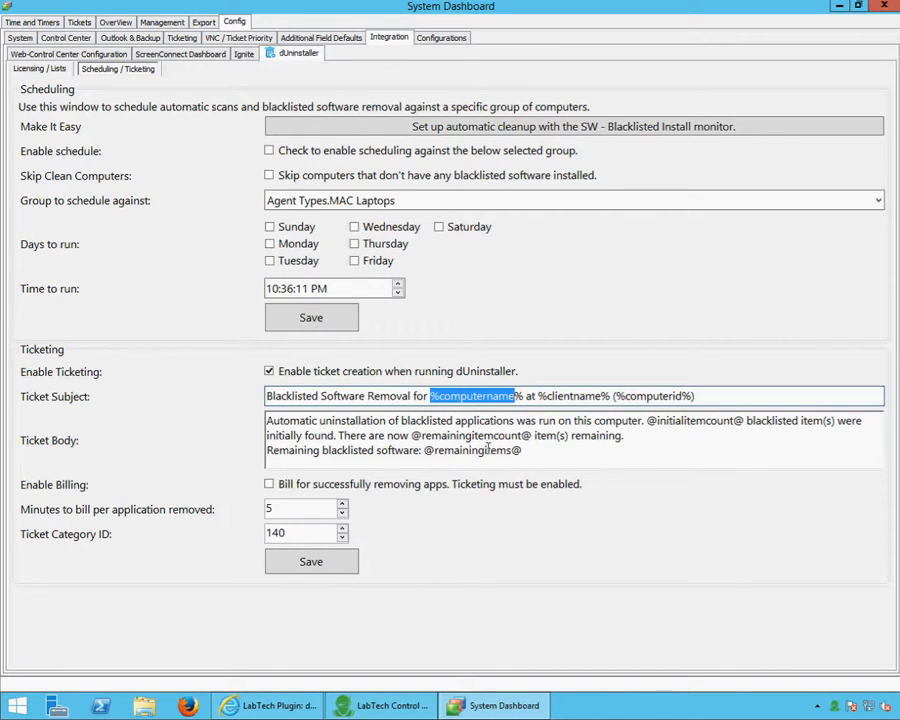
drag(413, 436, 475, 437)
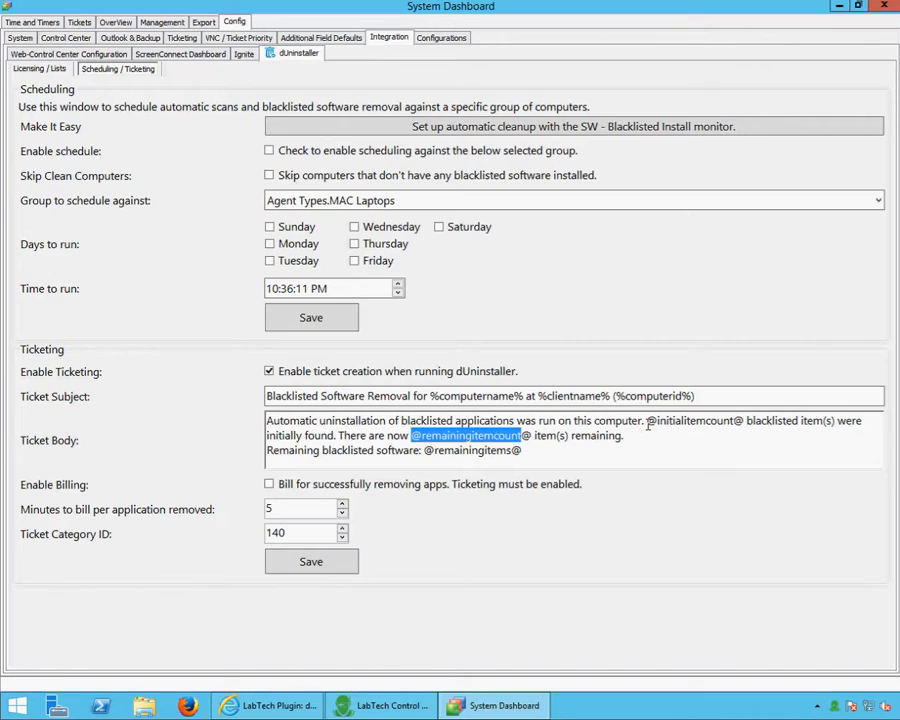
drag(647, 421, 743, 426)
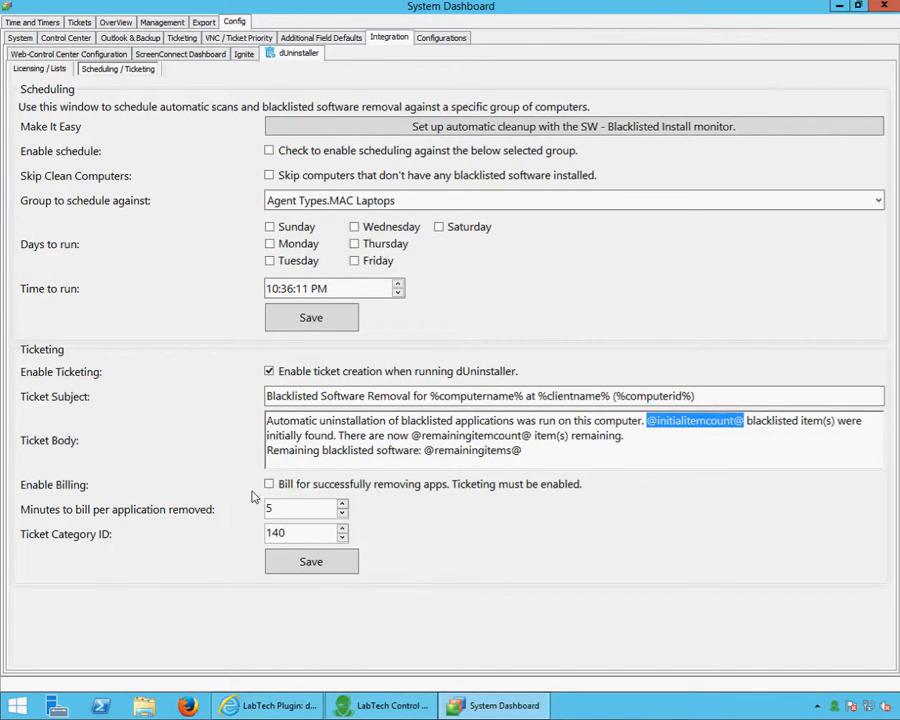
drag(533, 436, 387, 436)
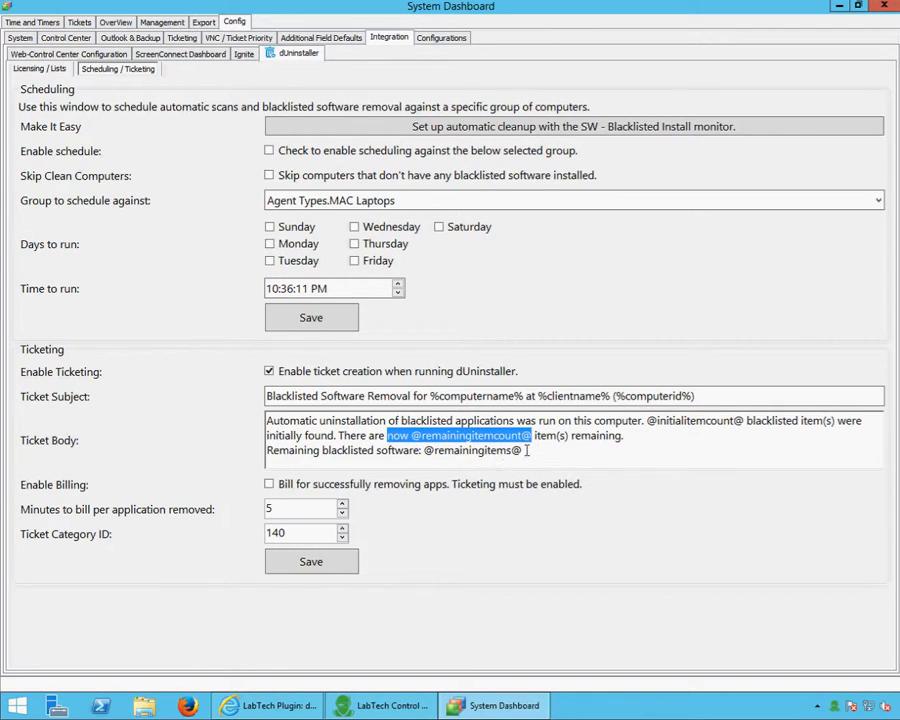
drag(527, 451, 467, 448)
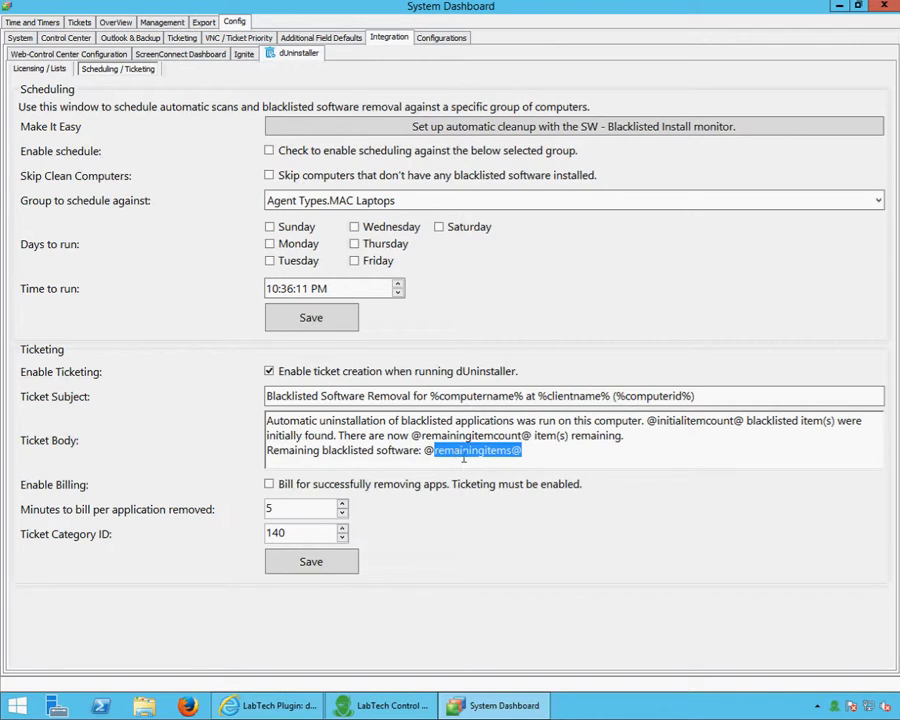
click(424, 451)
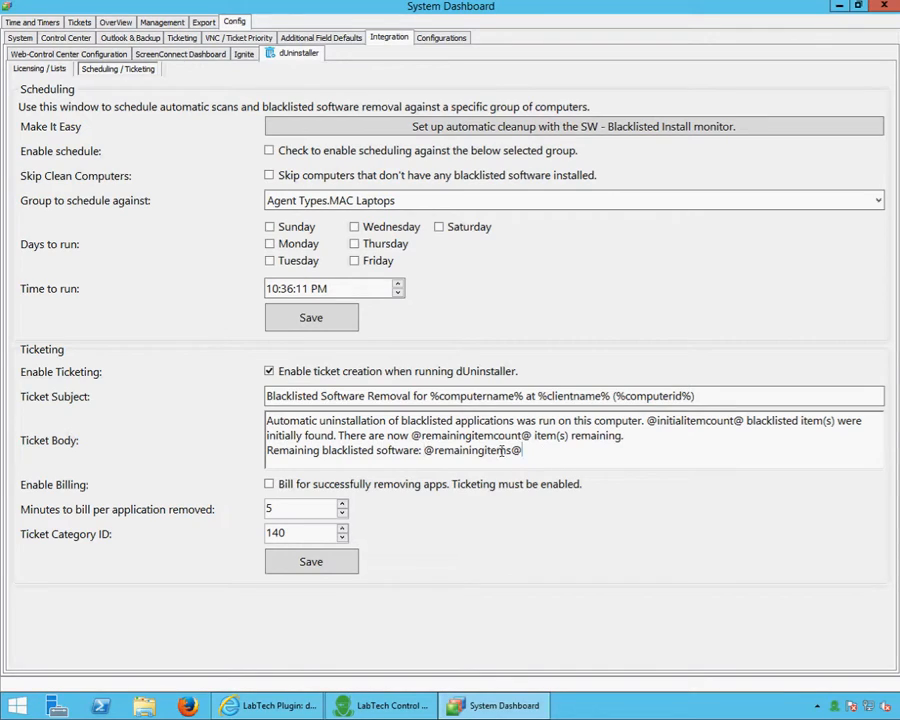
drag(522, 451, 439, 452)
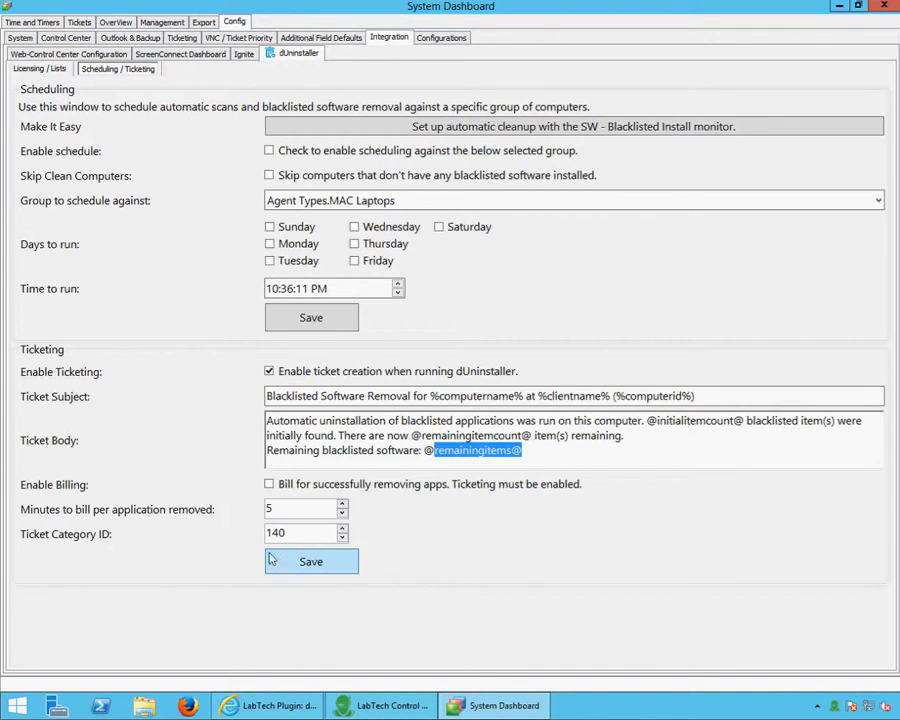
click(312, 534)
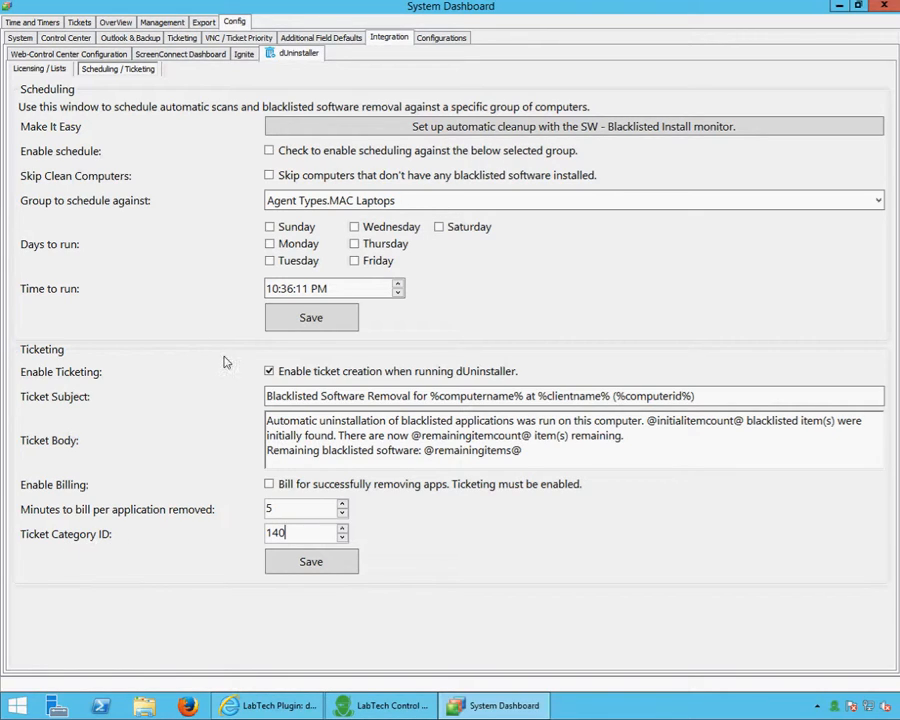
click(440, 37)
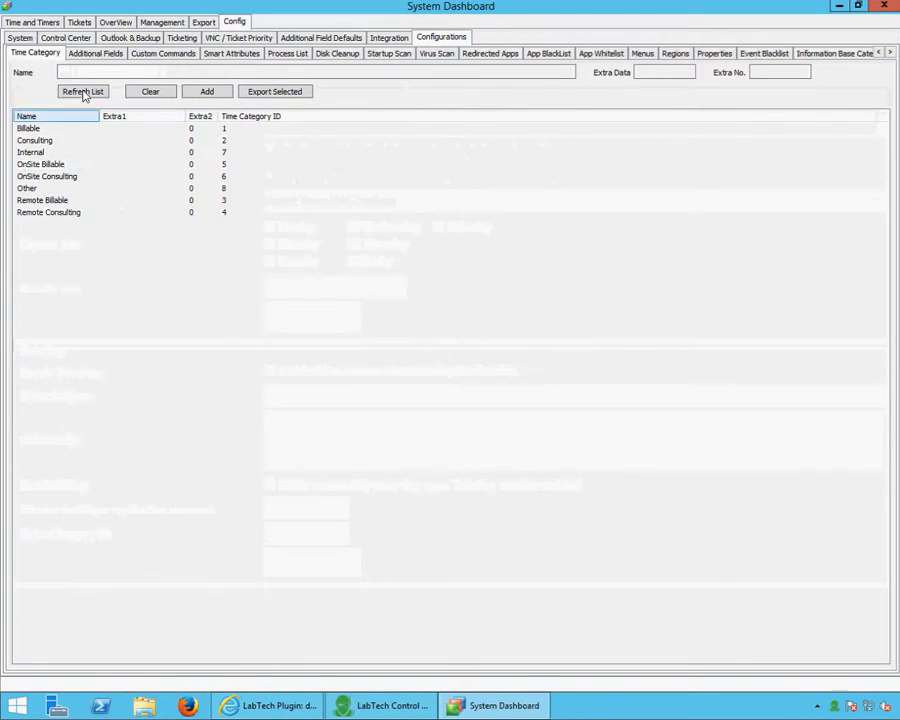
Verify ID 140 is the Software information base category, then return to dUninstaller settings
click(838, 57)
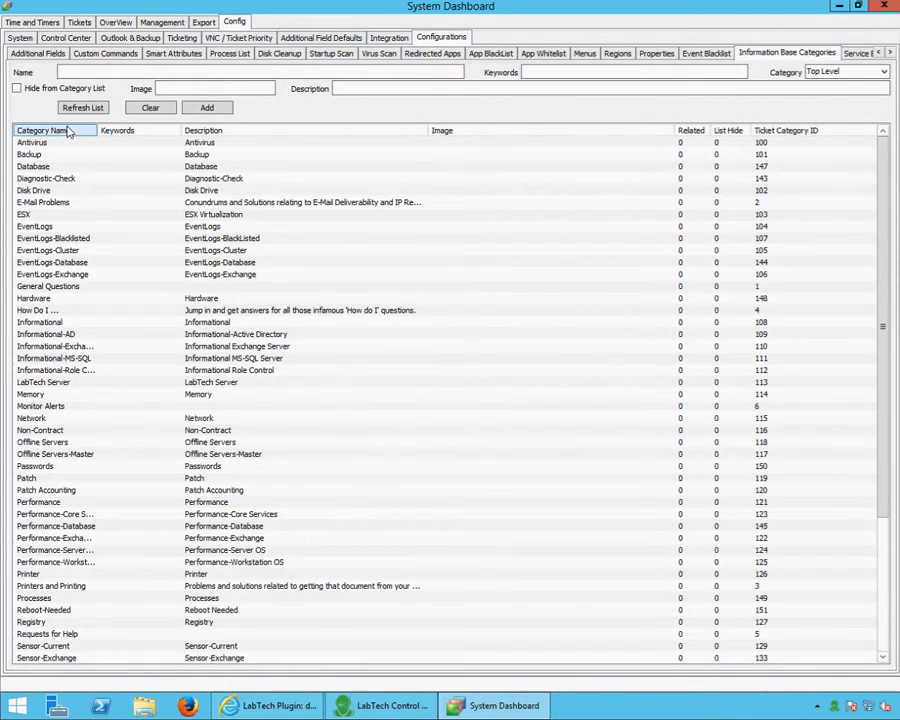
drag(884, 158, 891, 305)
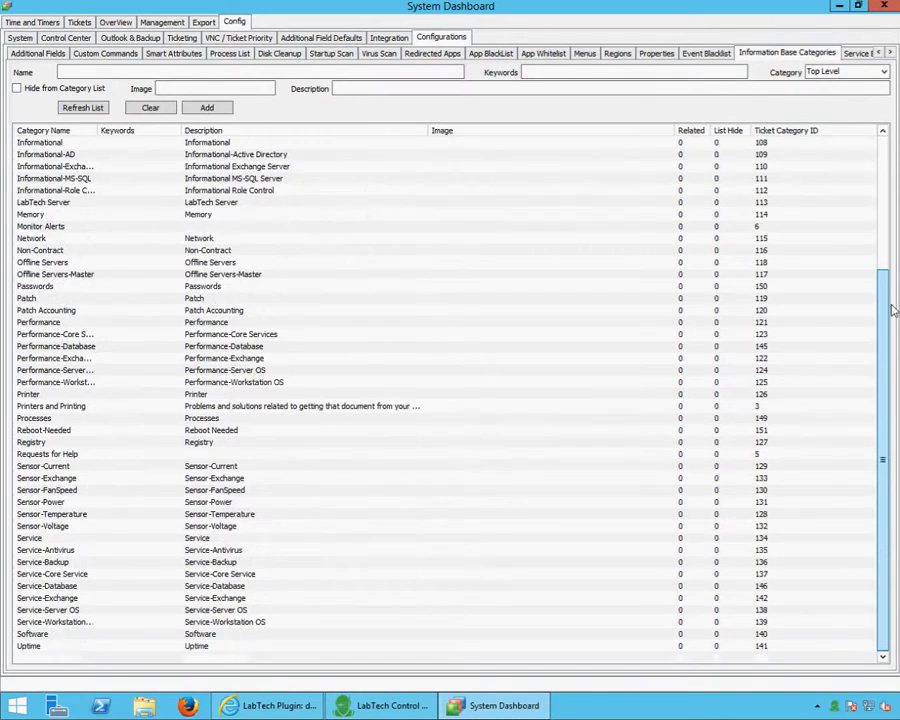
click(76, 634)
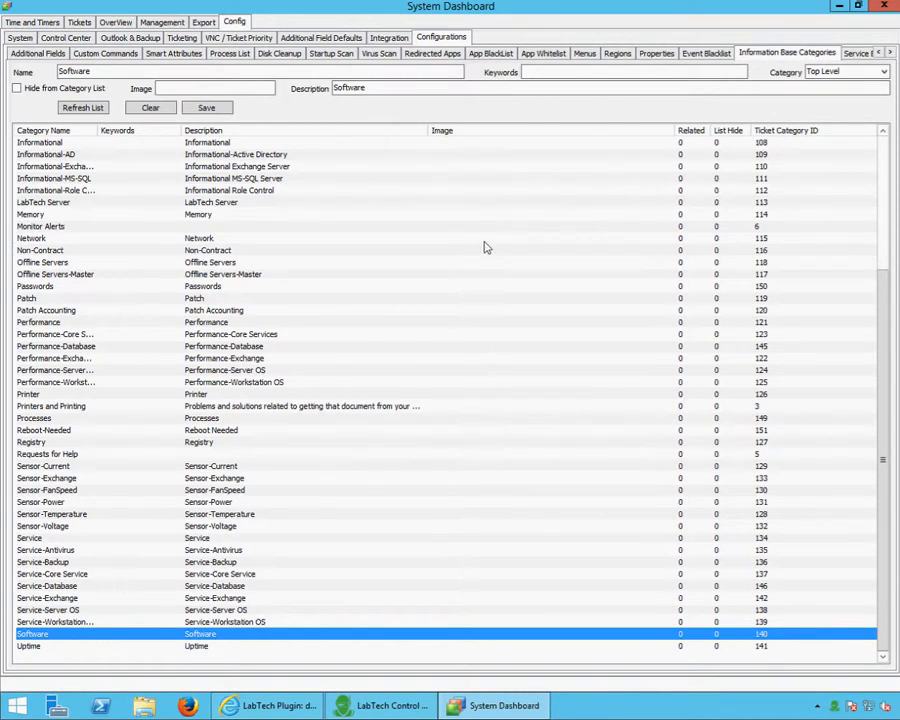
click(389, 40)
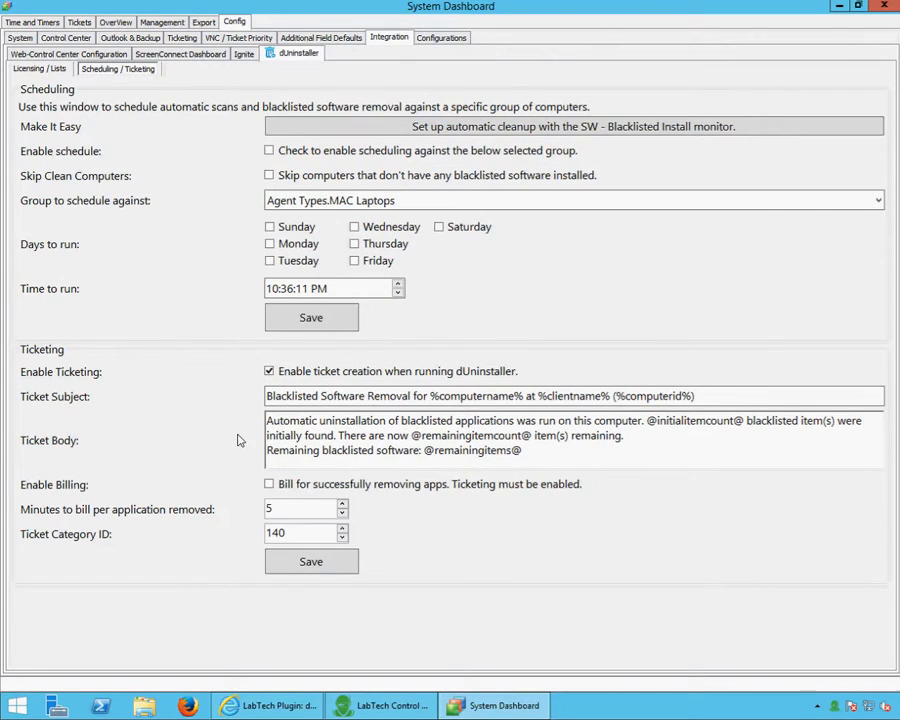
Close the System Dashboard, search Internal Monitors for 'black', and open SW - BlackListed Install
click(41, 70)
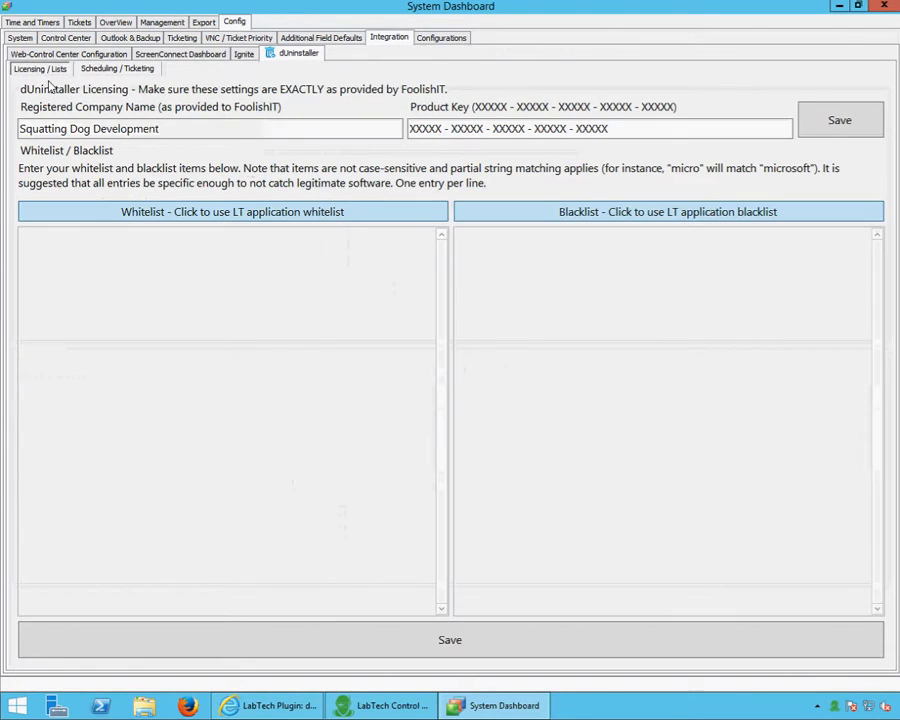
click(884, 6)
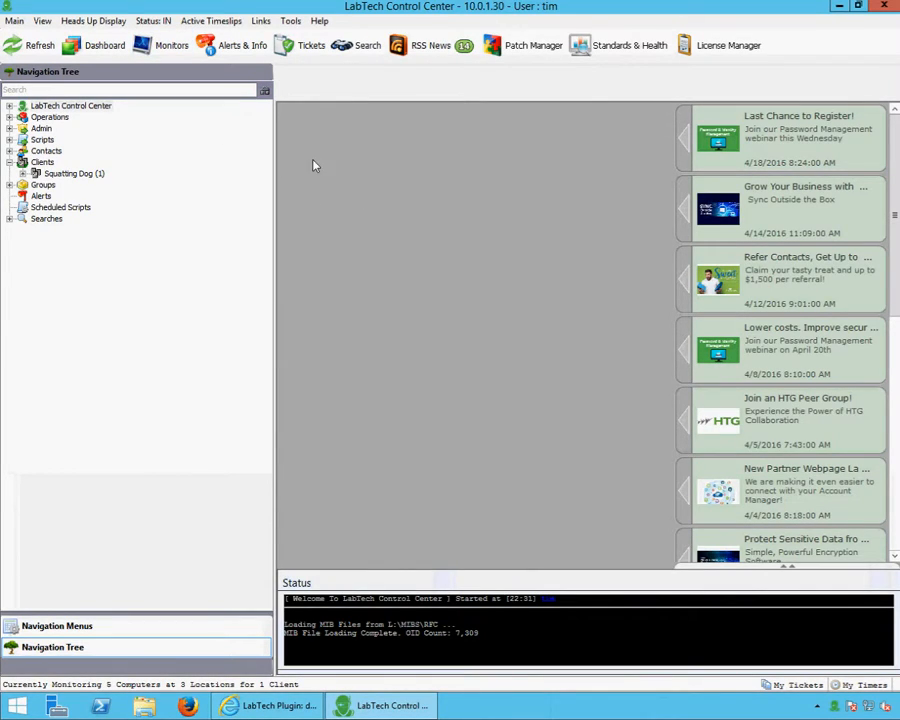
click(162, 45)
click(594, 115)
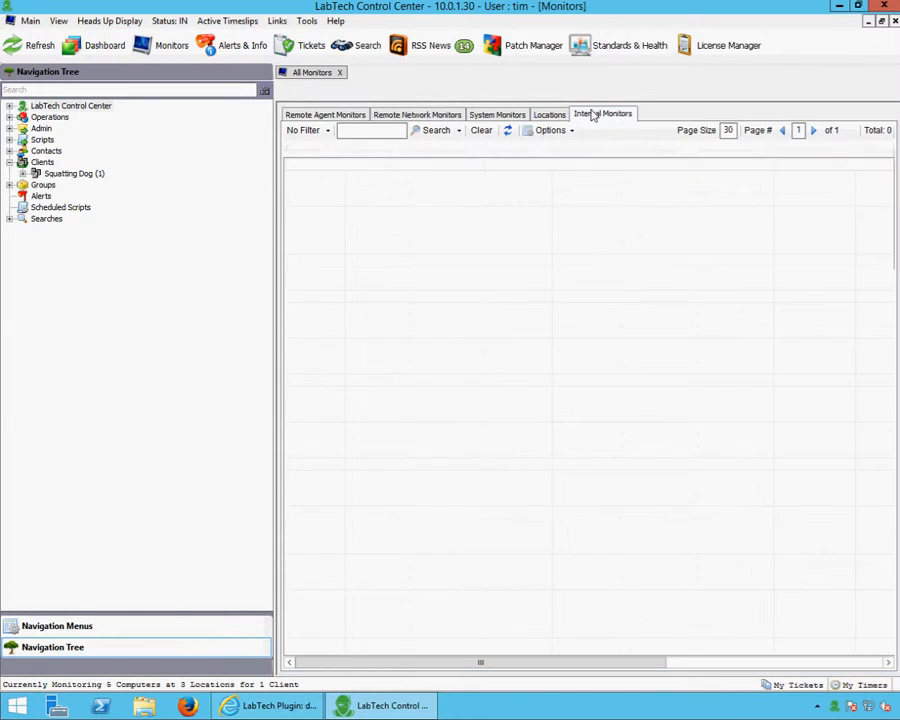
click(382, 134)
text(black)
key(Return)
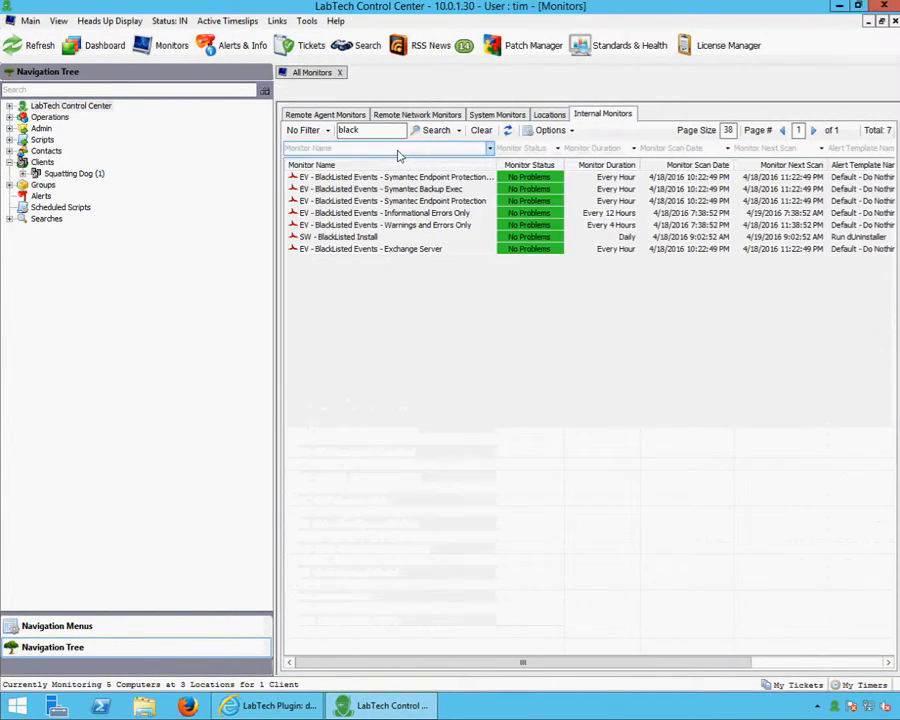
double_click(345, 238)
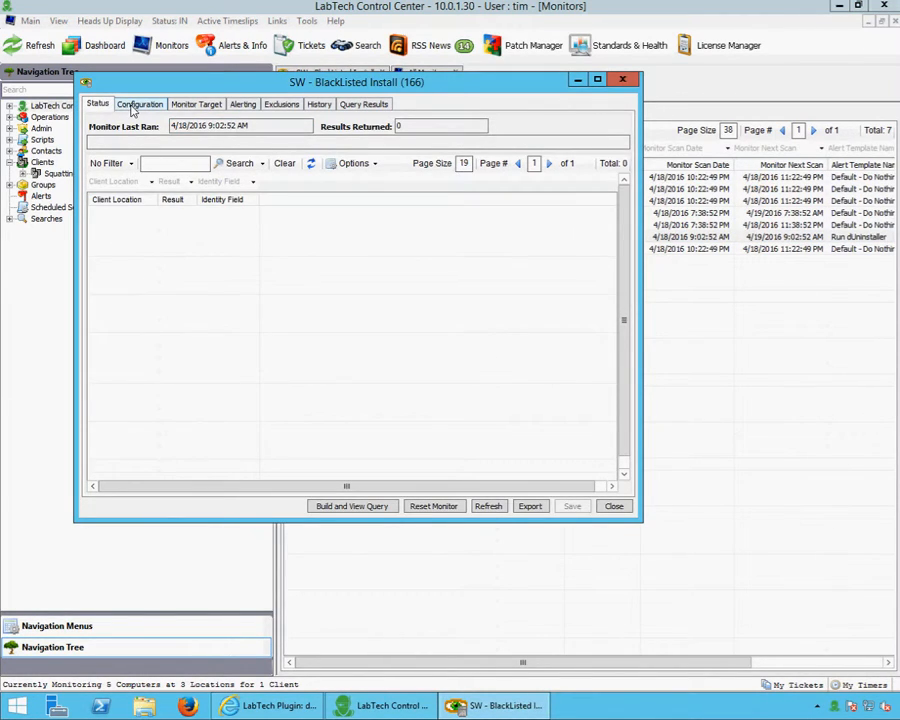
Keep Monitor Mode at Send Fail After Success, view the Alerting settings, then close the monitor
click(132, 111)
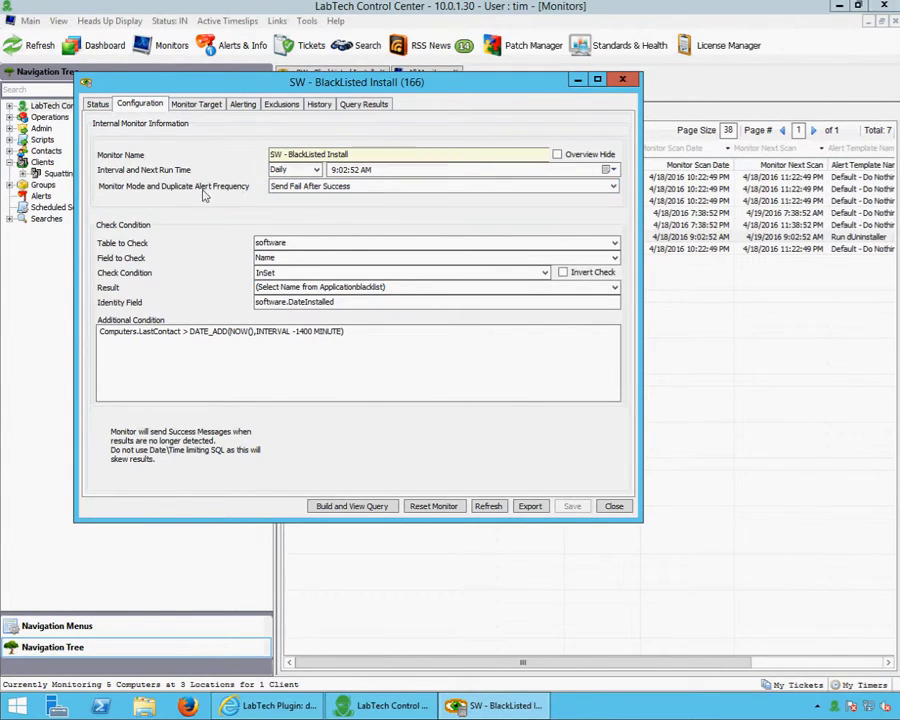
click(310, 187)
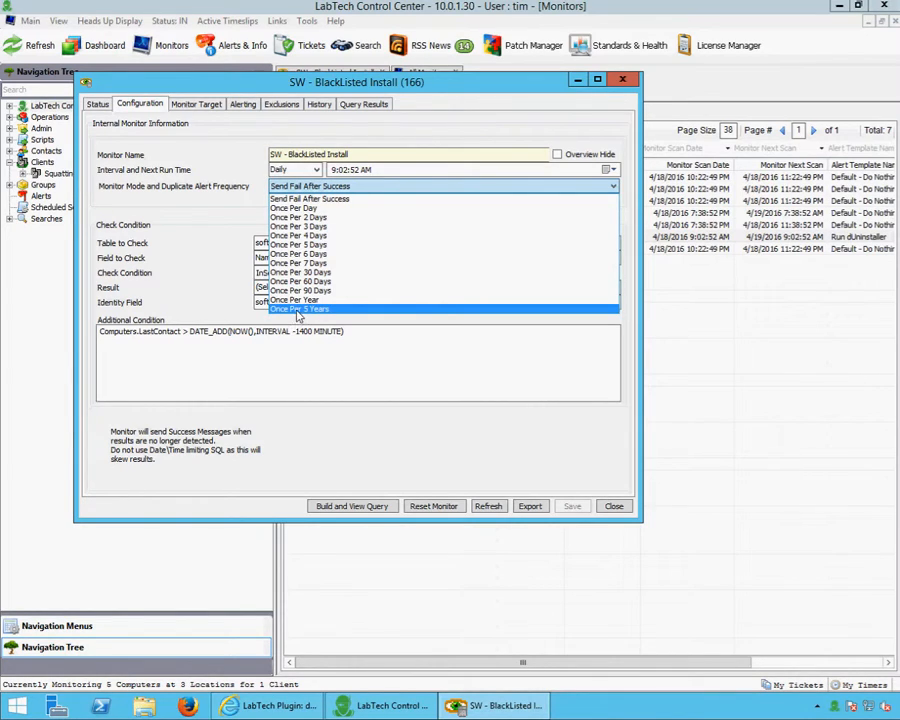
click(282, 187)
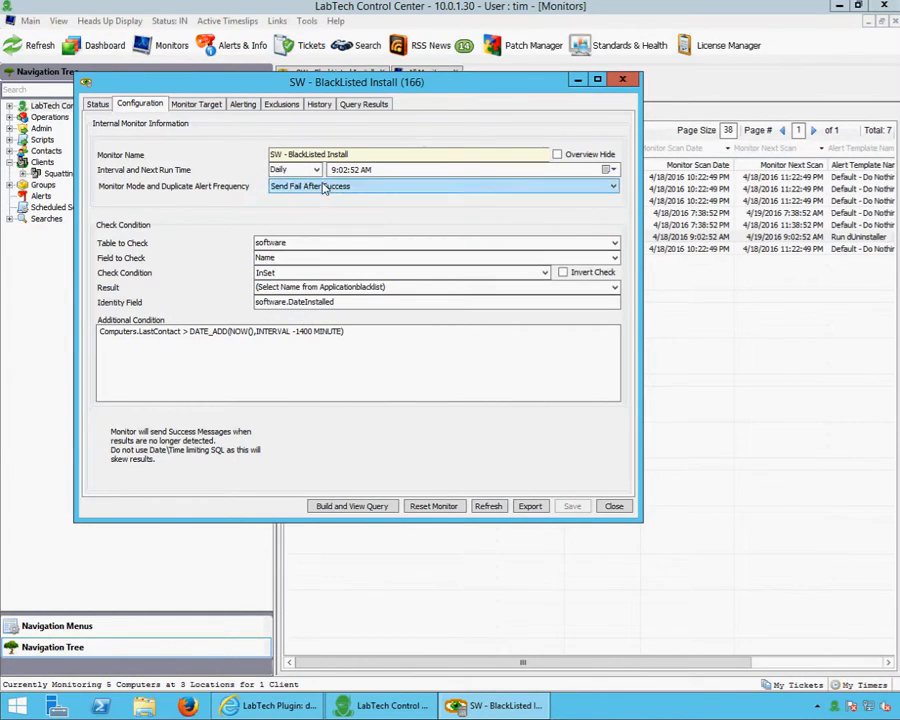
click(300, 186)
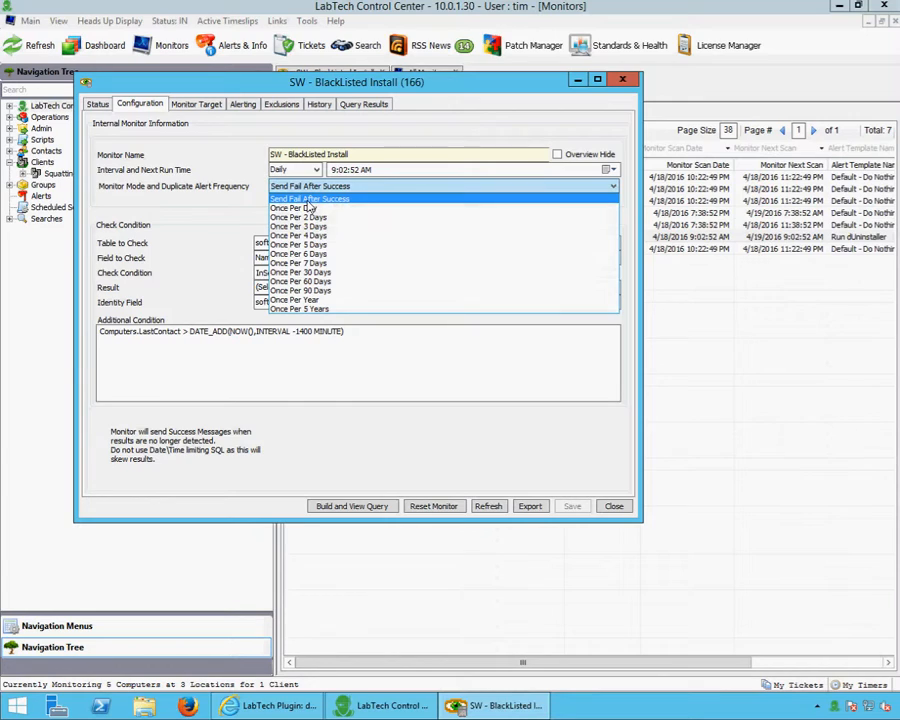
click(290, 192)
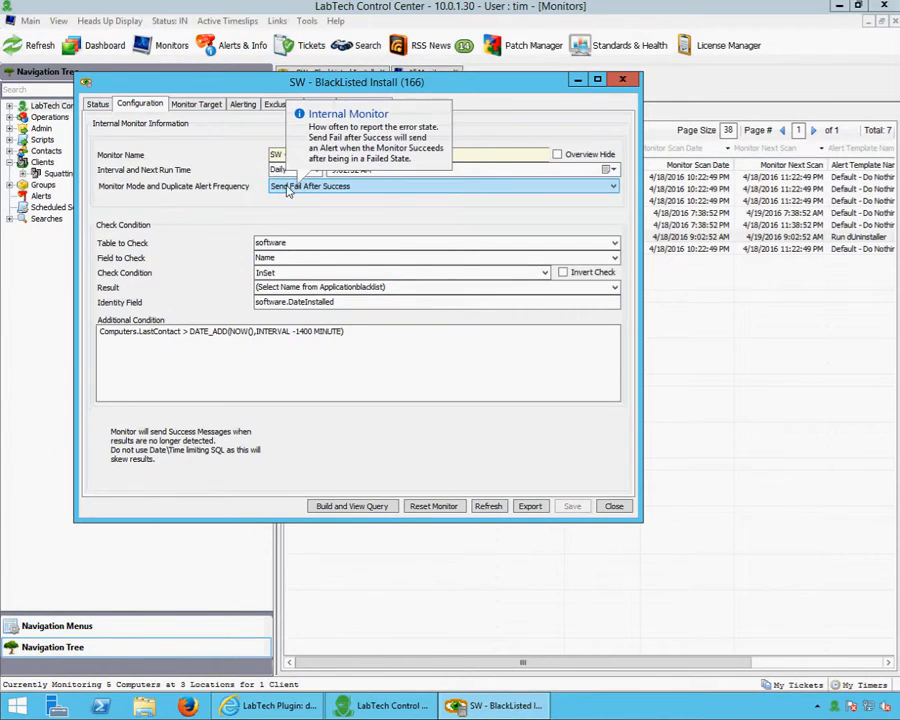
click(285, 189)
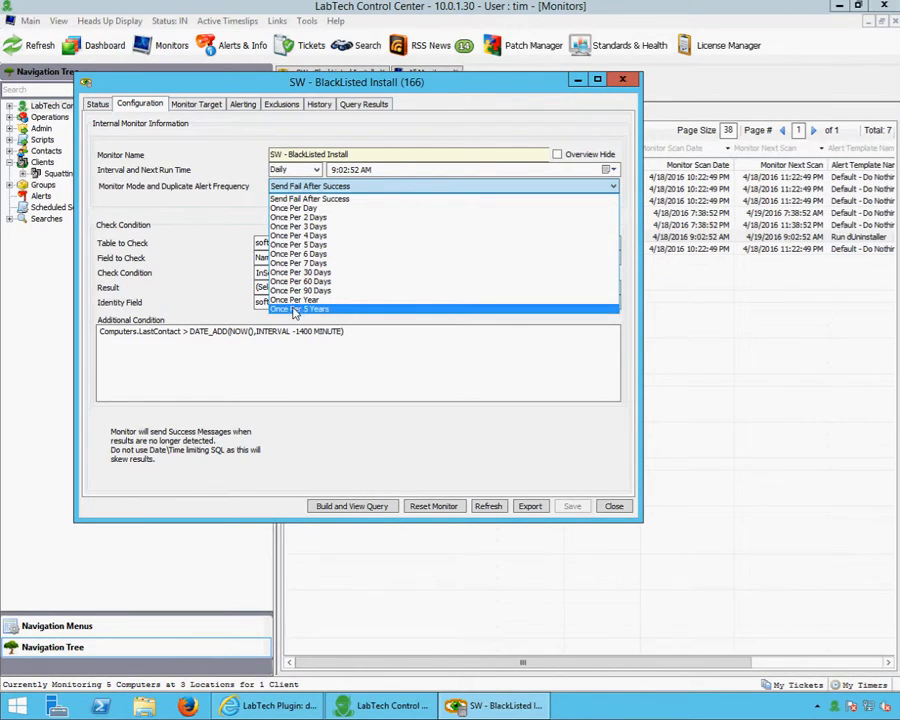
click(289, 190)
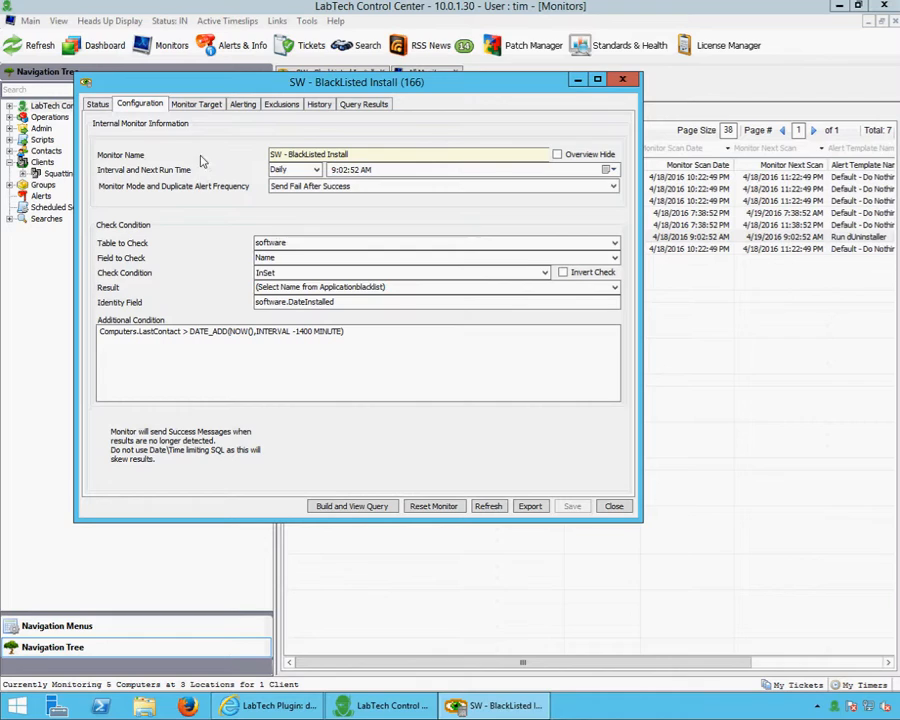
click(243, 104)
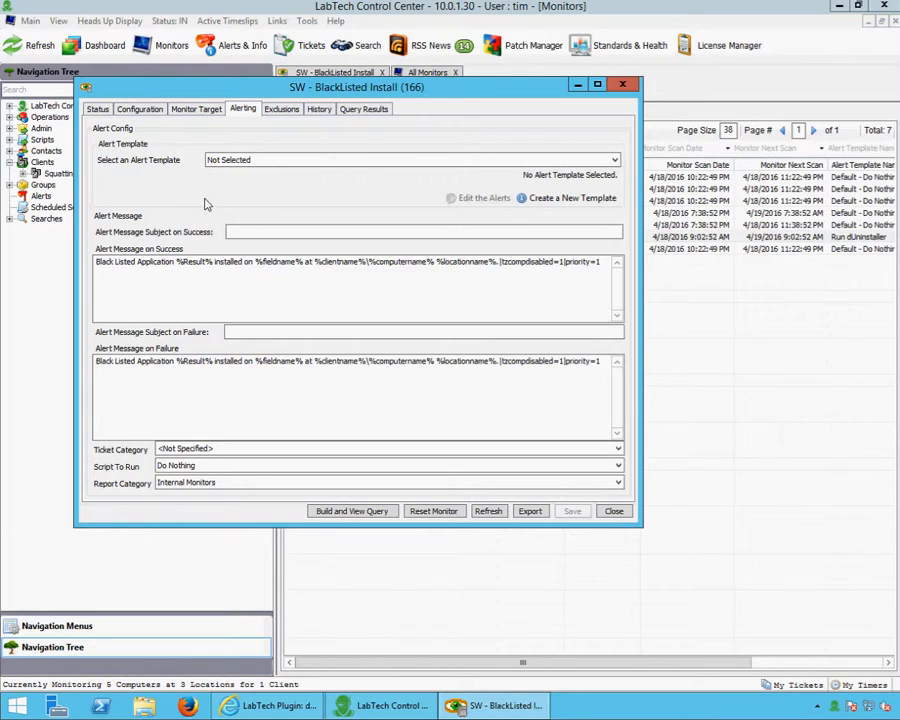
click(622, 84)
Reload the system cache and reopen the SW - BlackListed Install monitor's alerting settings
click(307, 21)
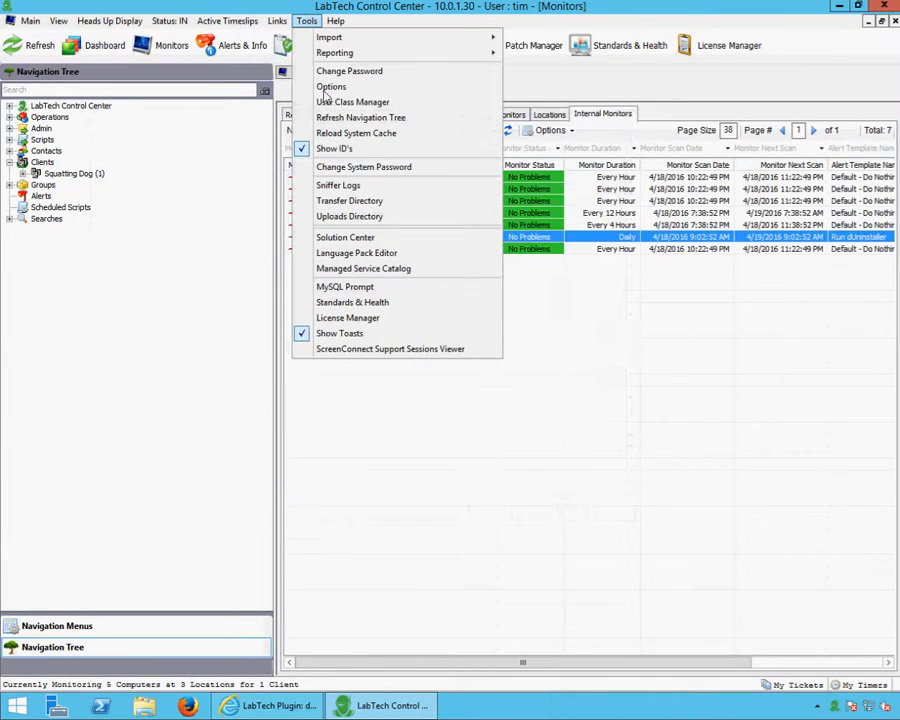
click(350, 135)
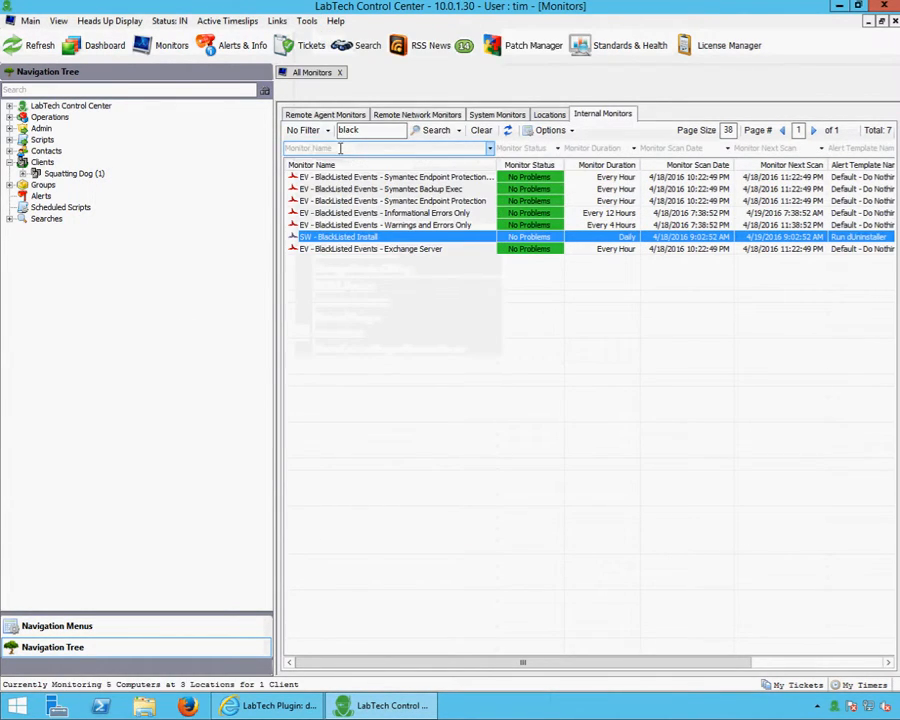
double_click(328, 240)
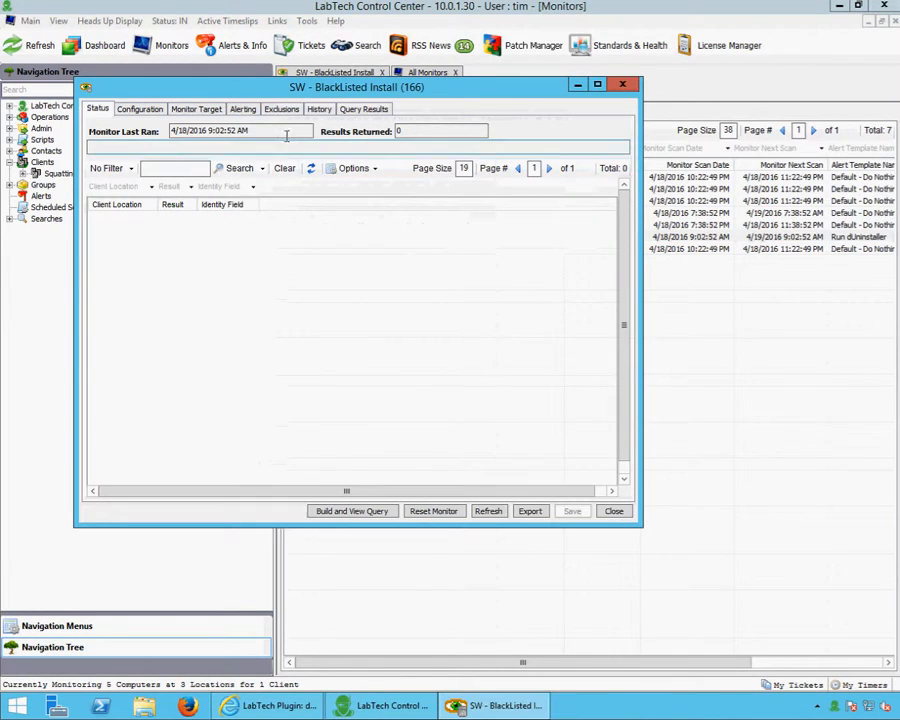
click(242, 109)
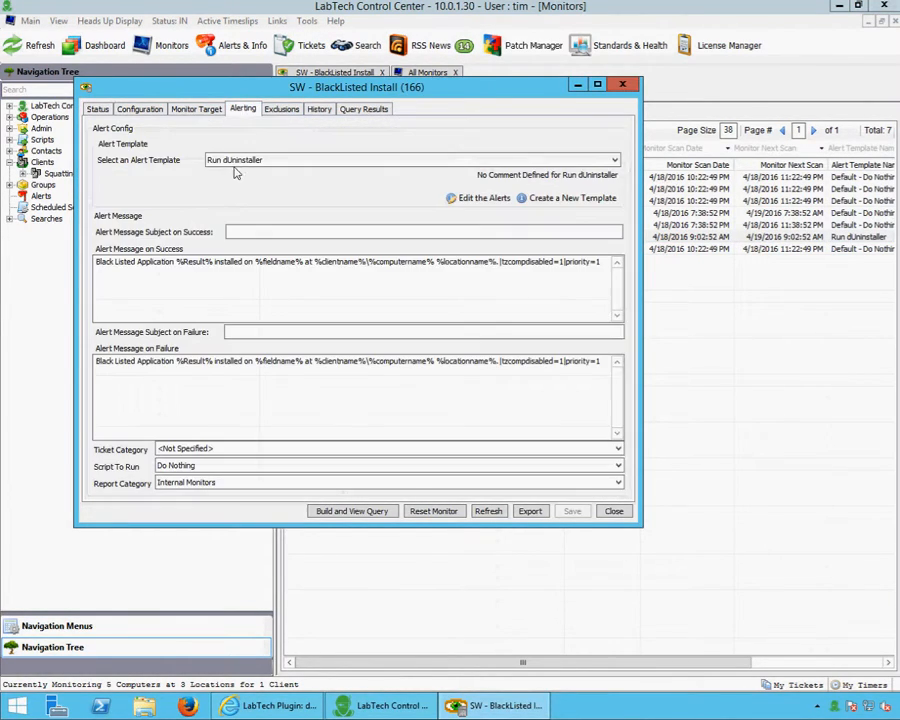
Save the Run dUninstaller template's script alert item, then close the monitor without saving
click(470, 198)
click(352, 228)
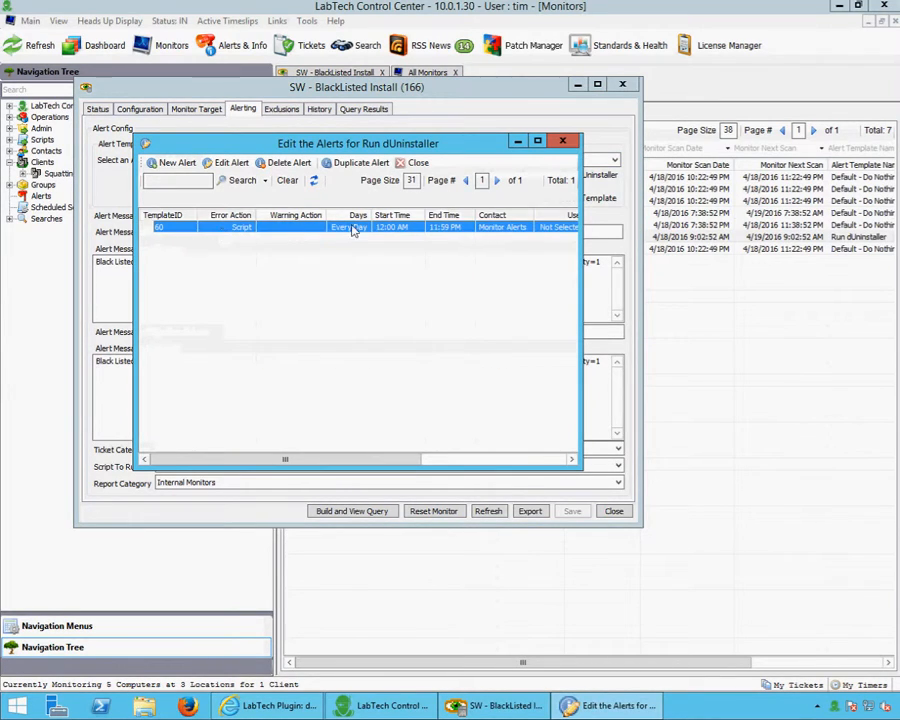
double_click(303, 237)
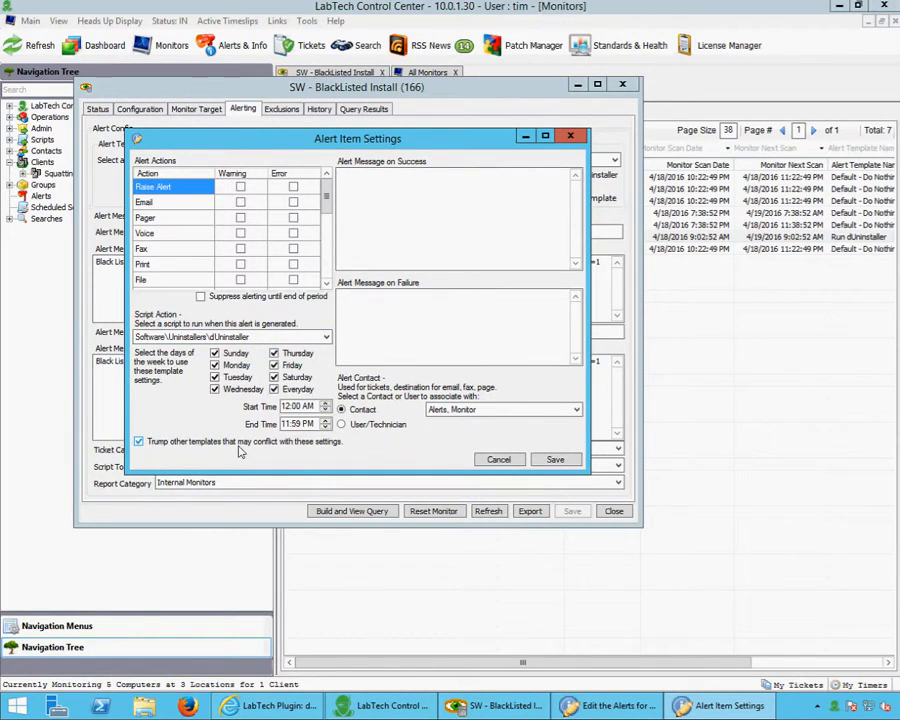
click(526, 462)
click(563, 141)
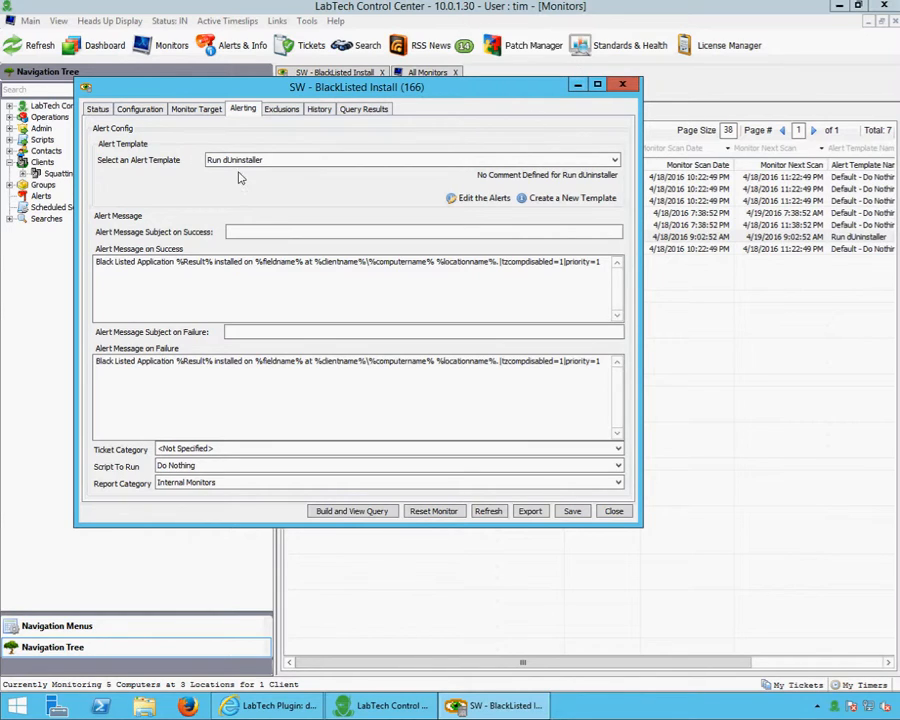
click(622, 86)
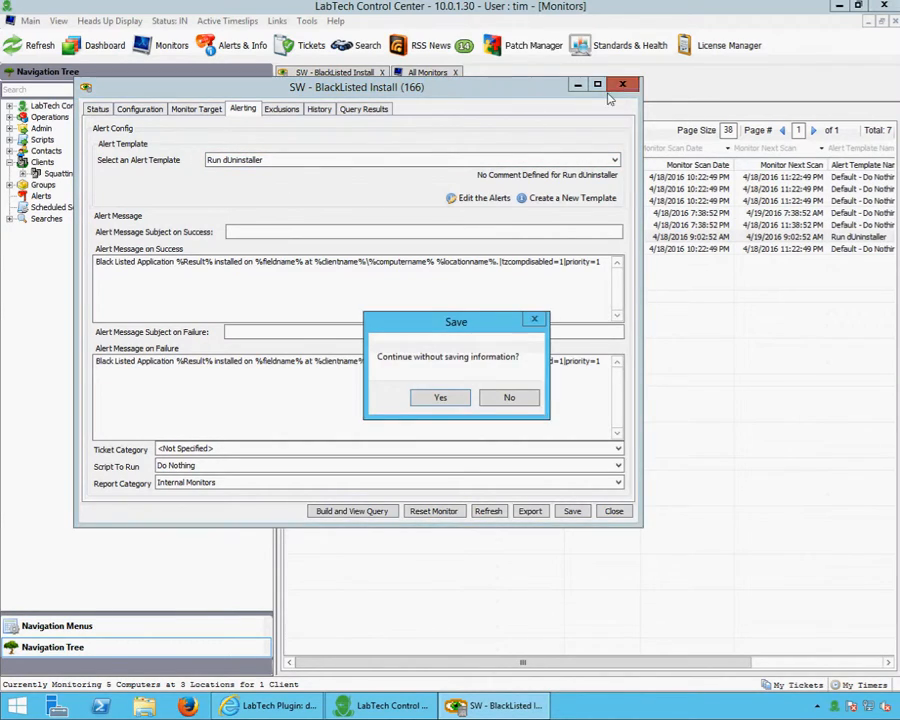
click(441, 398)
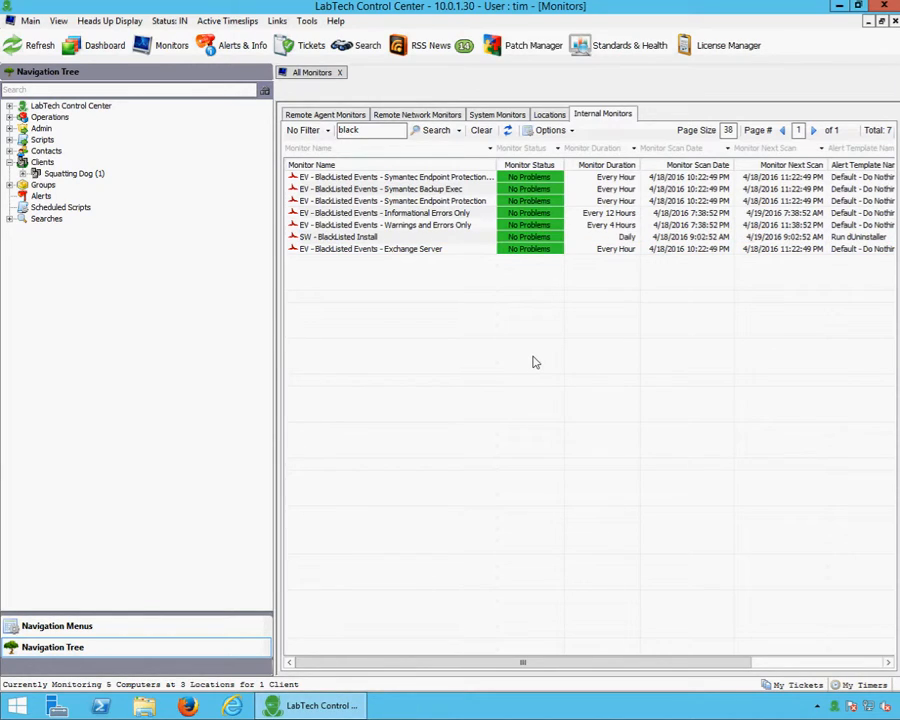
Find computer 1 in the Navigation Tree and view its installed software
click(43, 91)
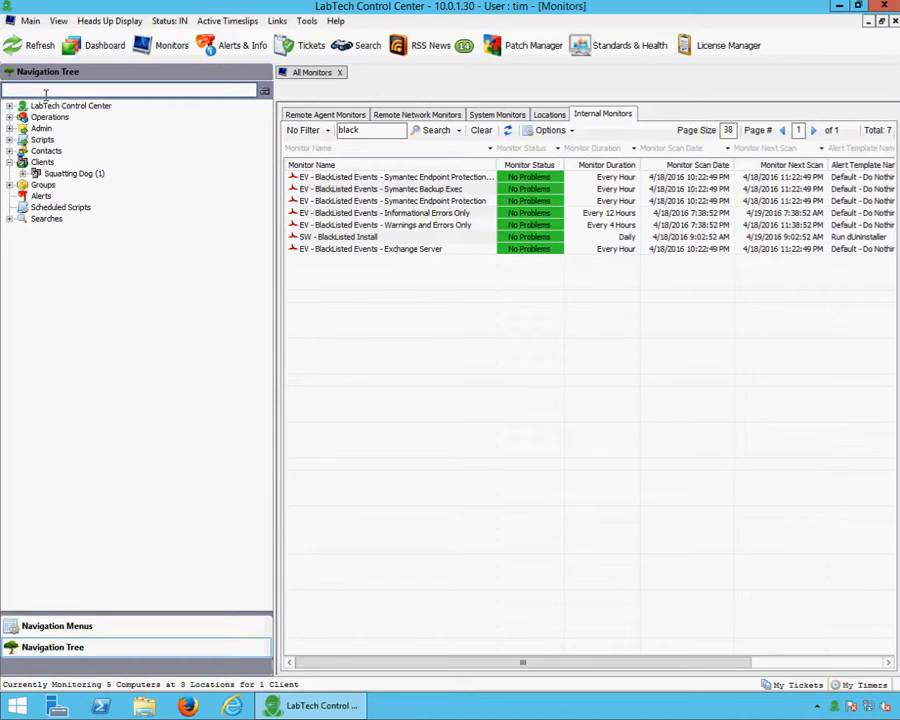
text(1)
key(Return)
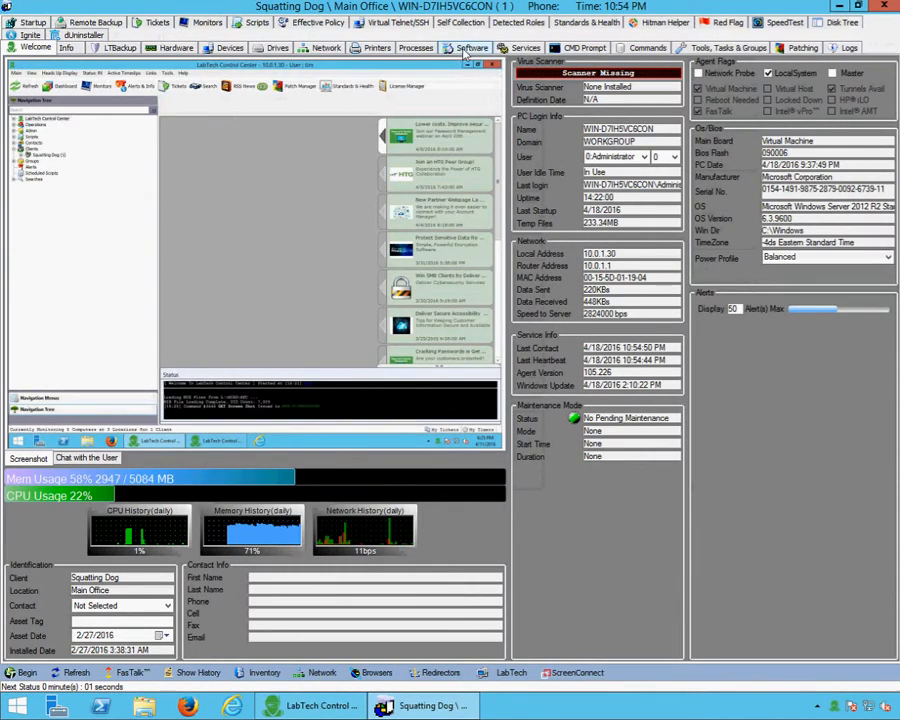
click(472, 47)
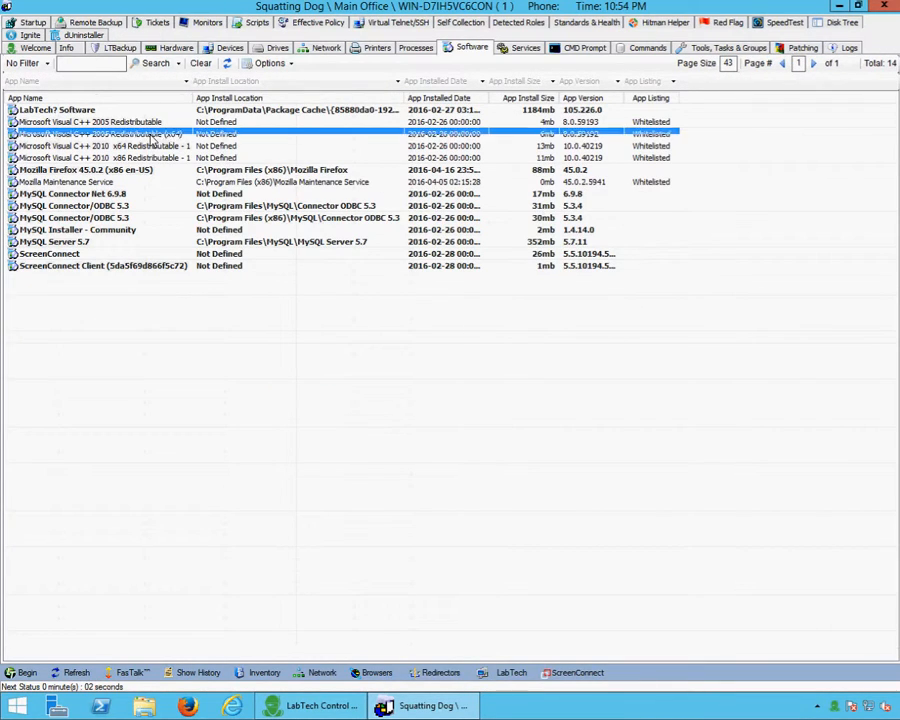
Resend the Squatting Dog computer's software inventory and refresh its data
right_click(176, 142)
mouse_move(178, 147)
click(298, 155)
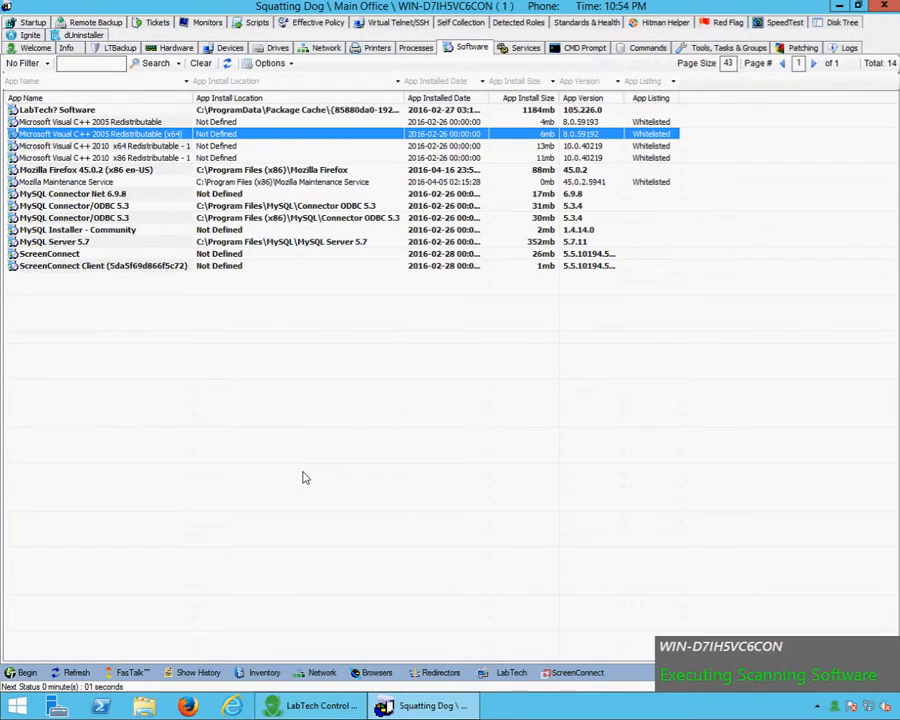
click(71, 673)
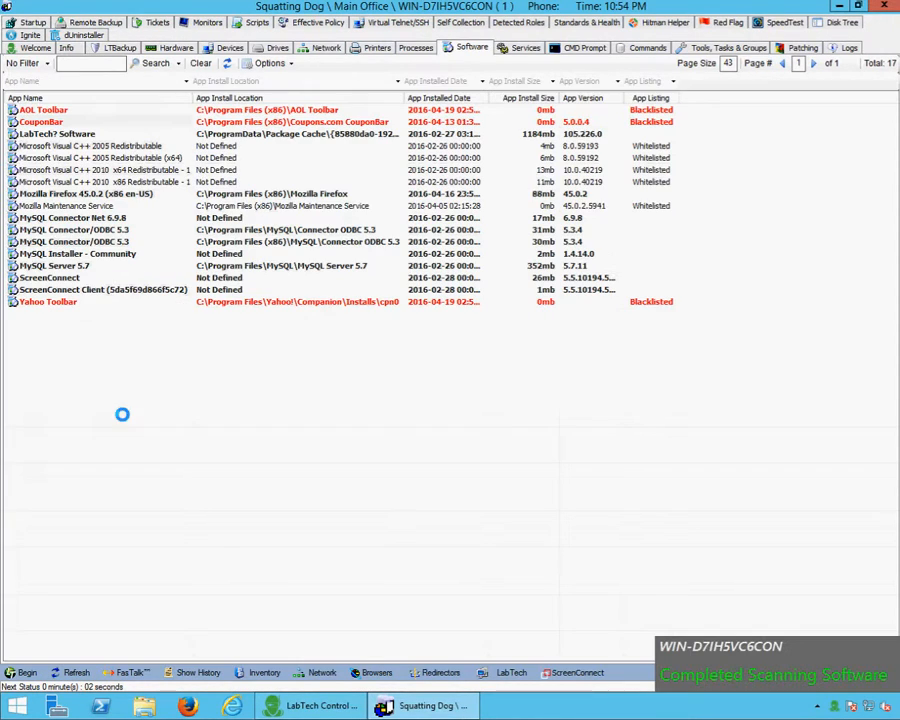
Check the blacklisted AOL Toolbar, CouponBar and Yahoo Toolbar entries, then return to the SW - BlackListed Install monitor
click(35, 110)
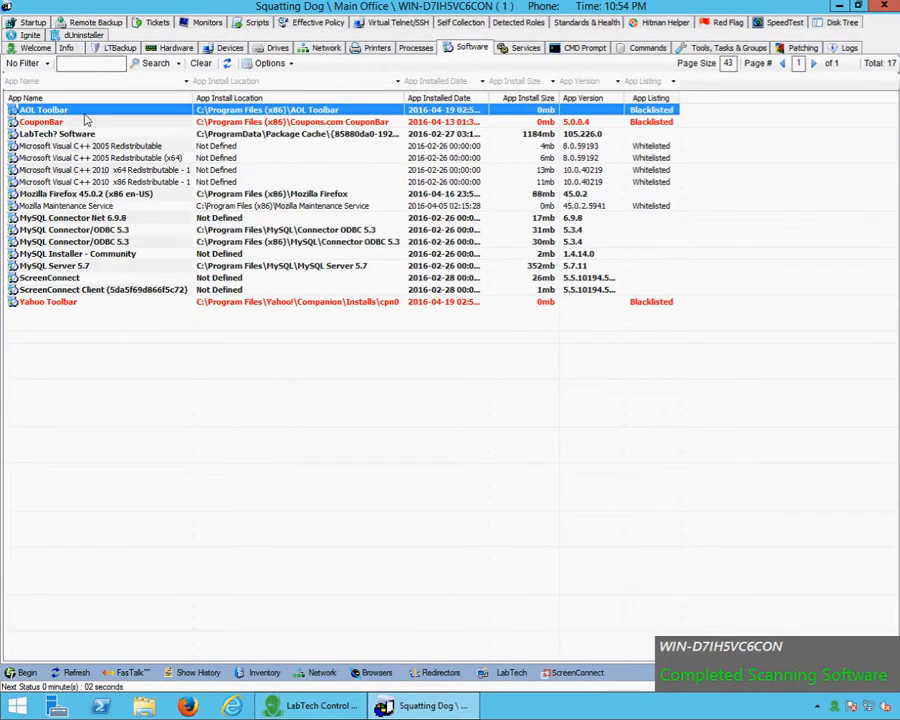
click(45, 122)
click(86, 303)
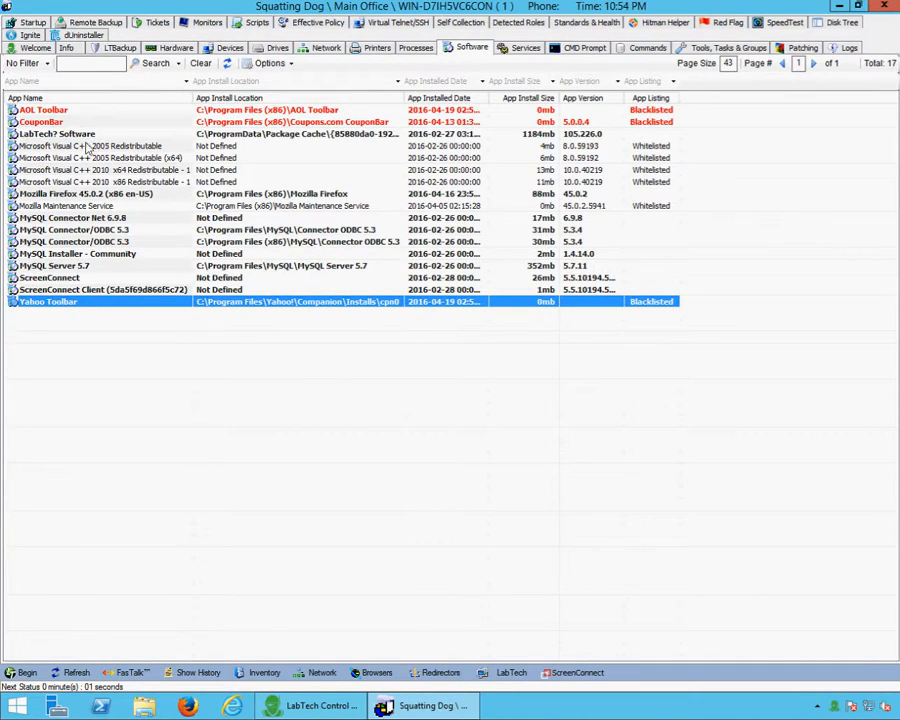
click(391, 702)
click(350, 237)
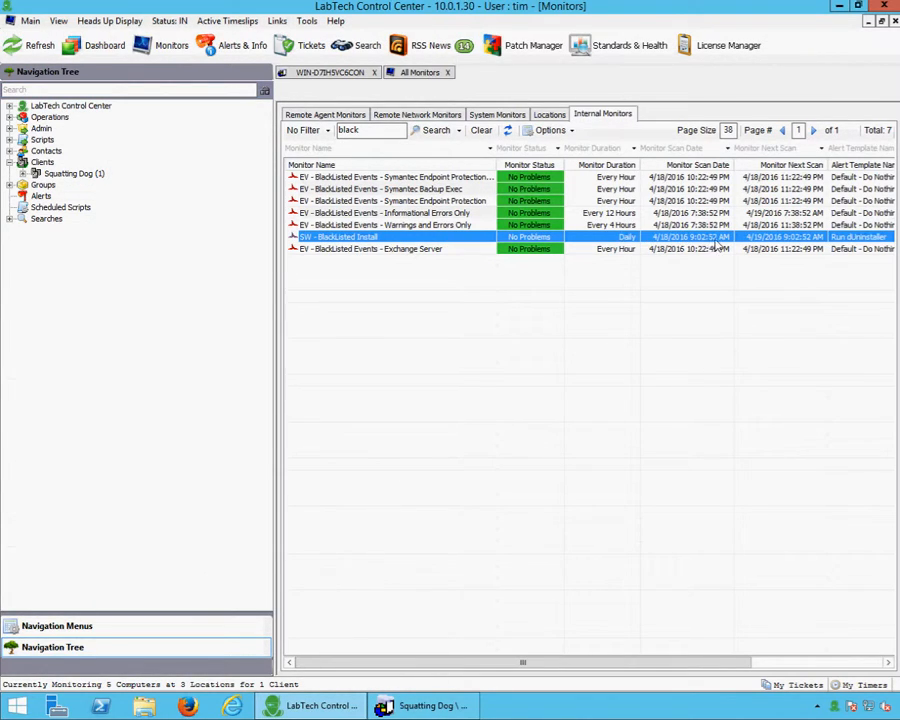
right_click(337, 241)
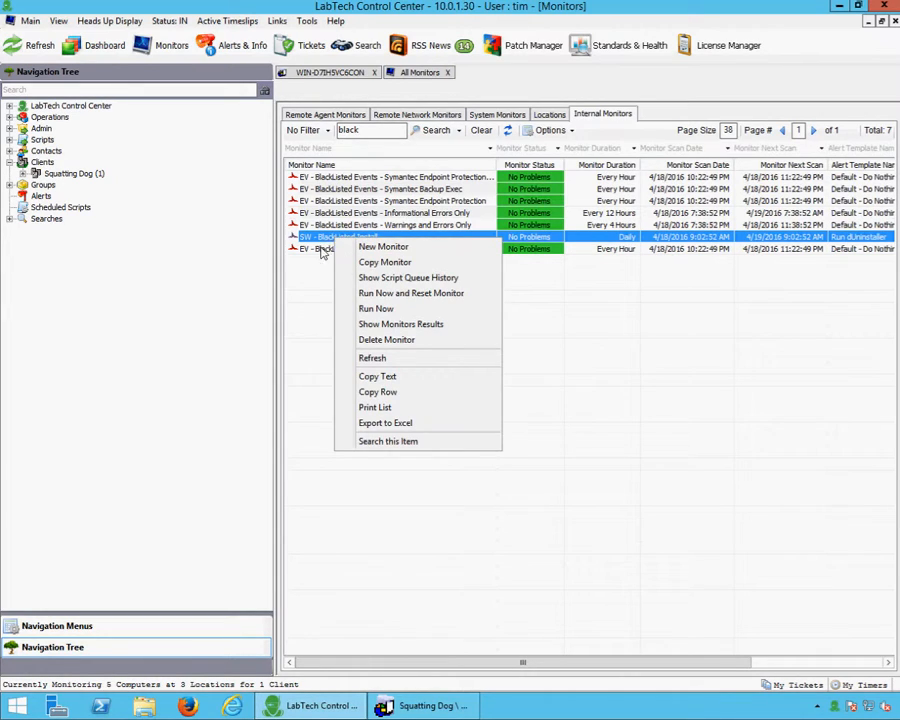
click(390, 310)
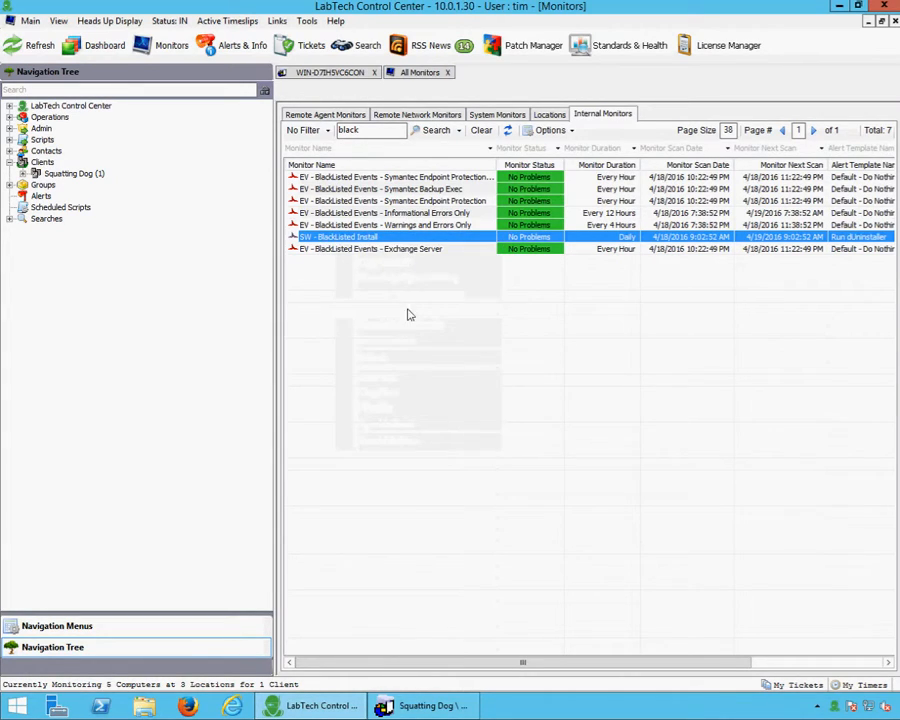
double_click(349, 241)
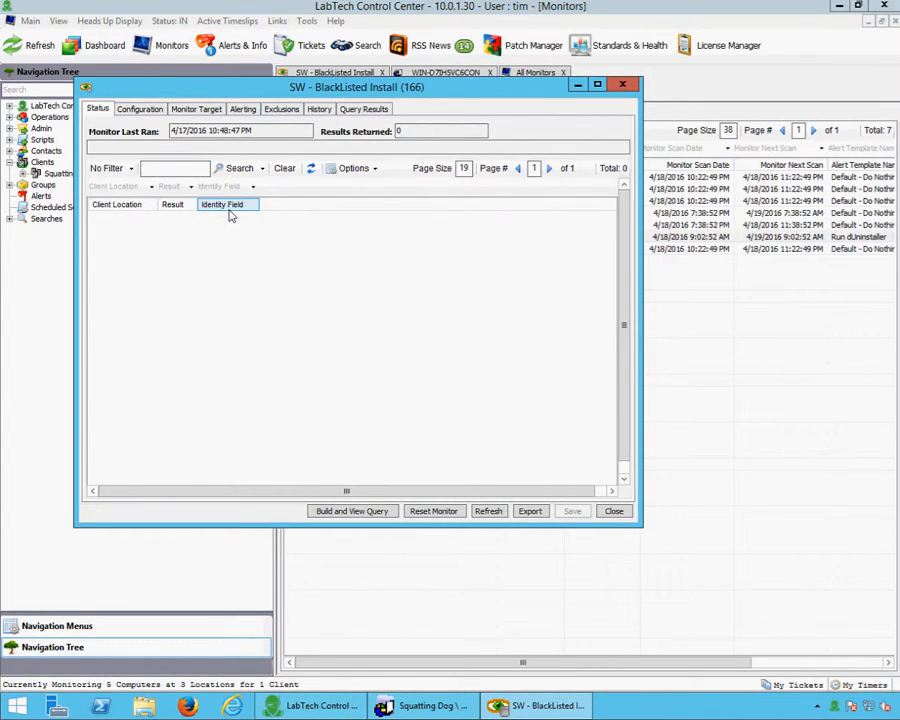
click(490, 512)
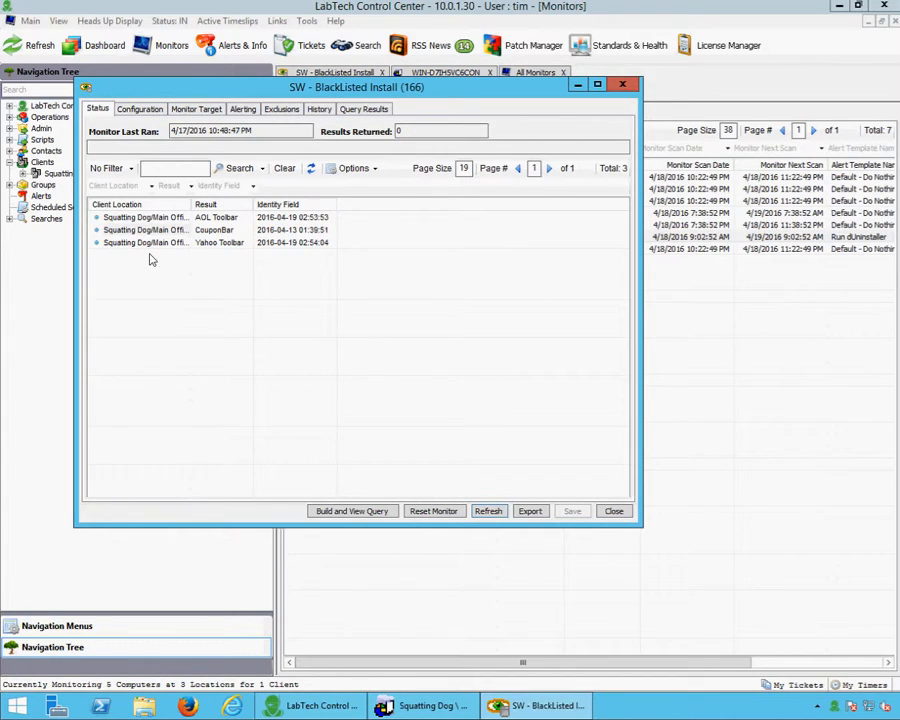
click(146, 219)
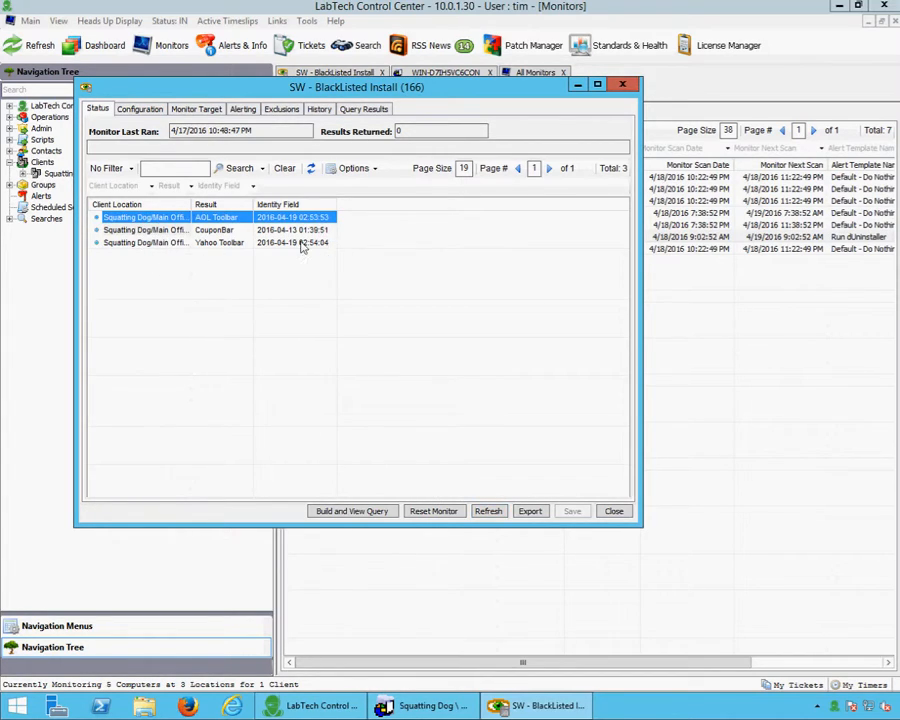
click(613, 512)
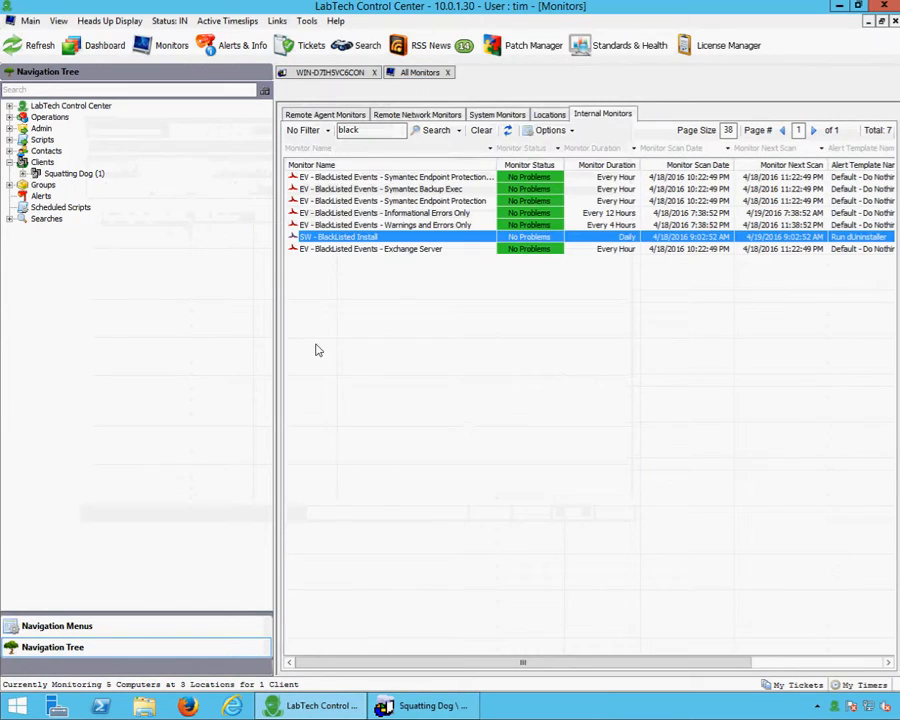
Open the Squatting Dog computer's script log and inspect the Yahoo Toolbar dUninstaller entry
click(425, 705)
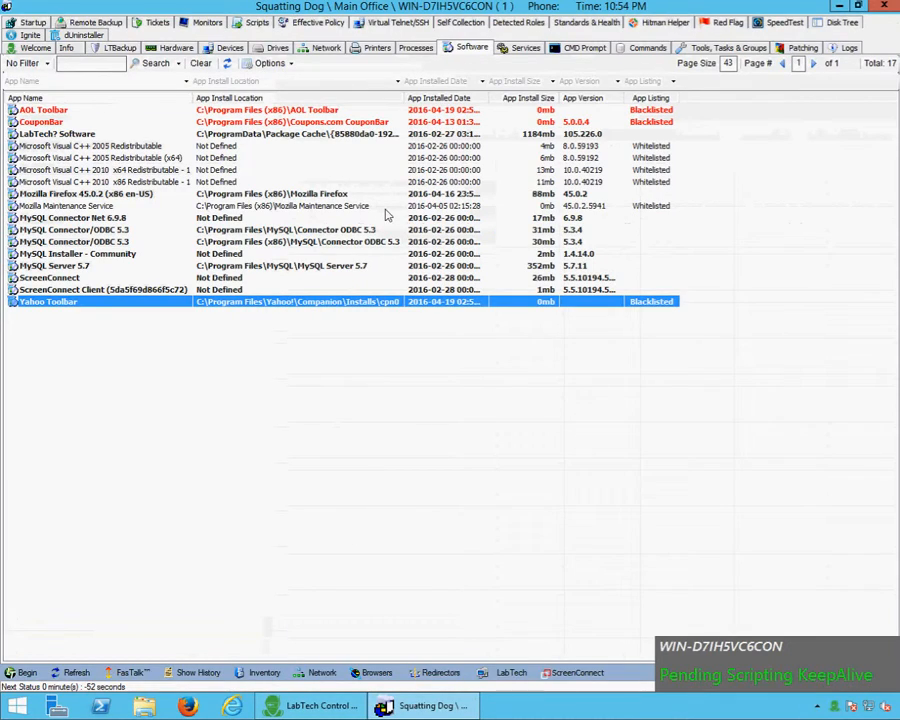
click(255, 23)
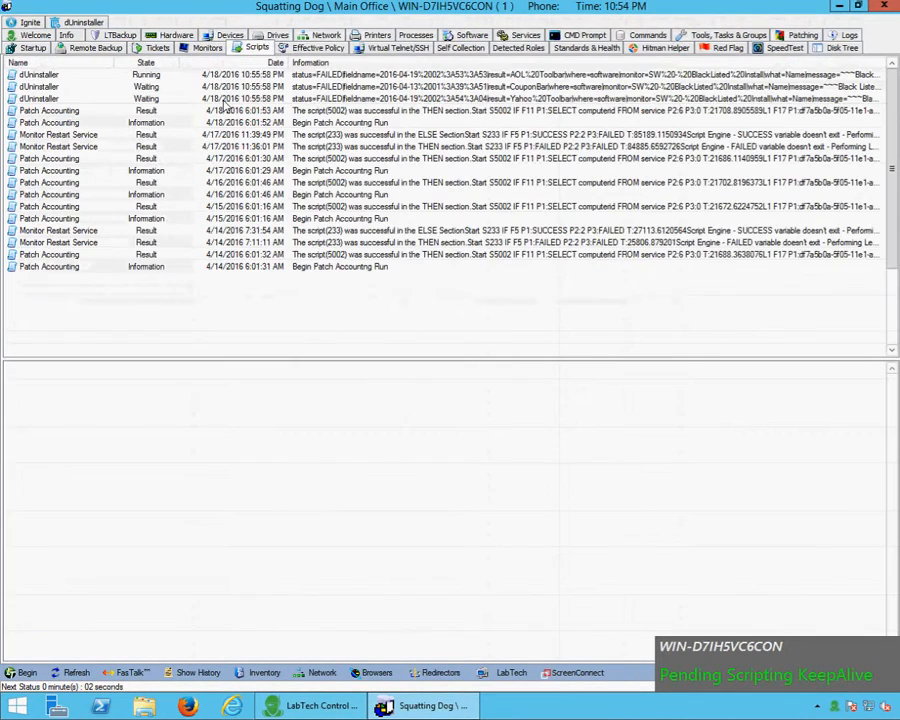
click(120, 99)
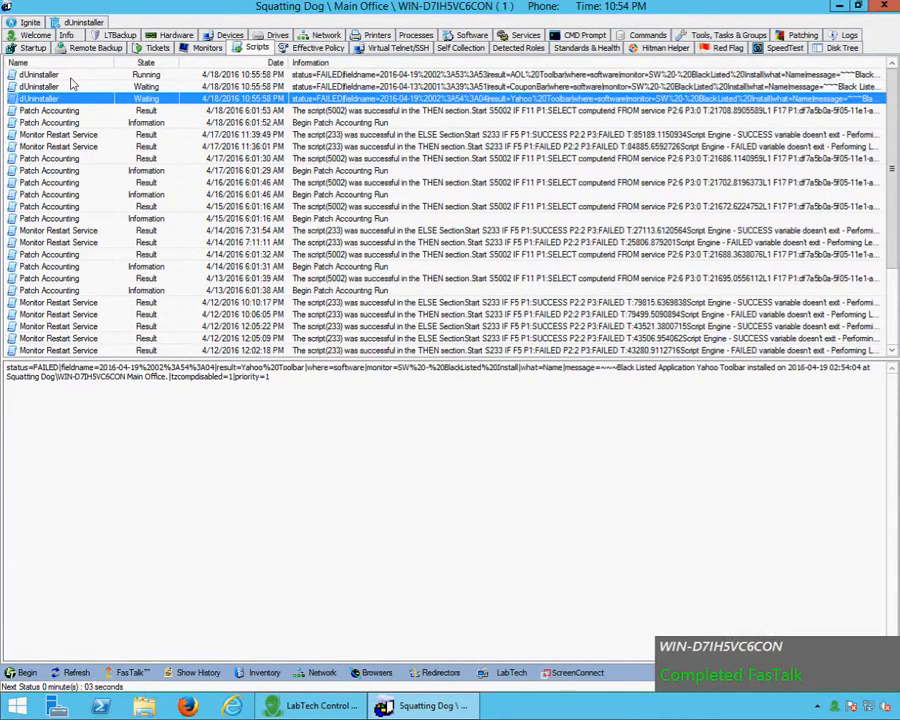
Refresh the script log repeatedly until dUninstaller shows Running for AOL Toolbar
click(80, 675)
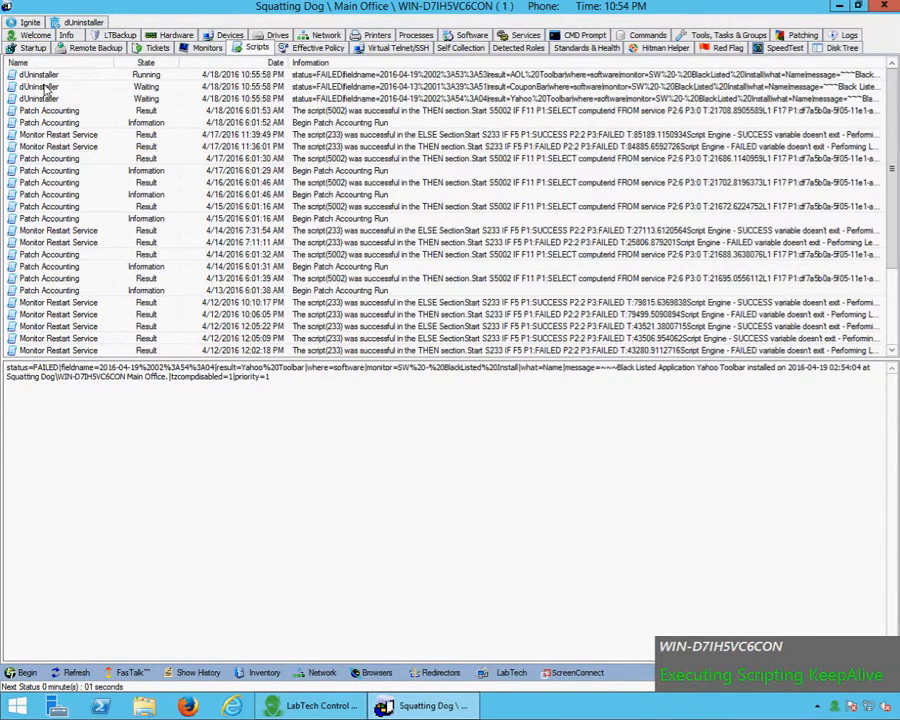
click(58, 672)
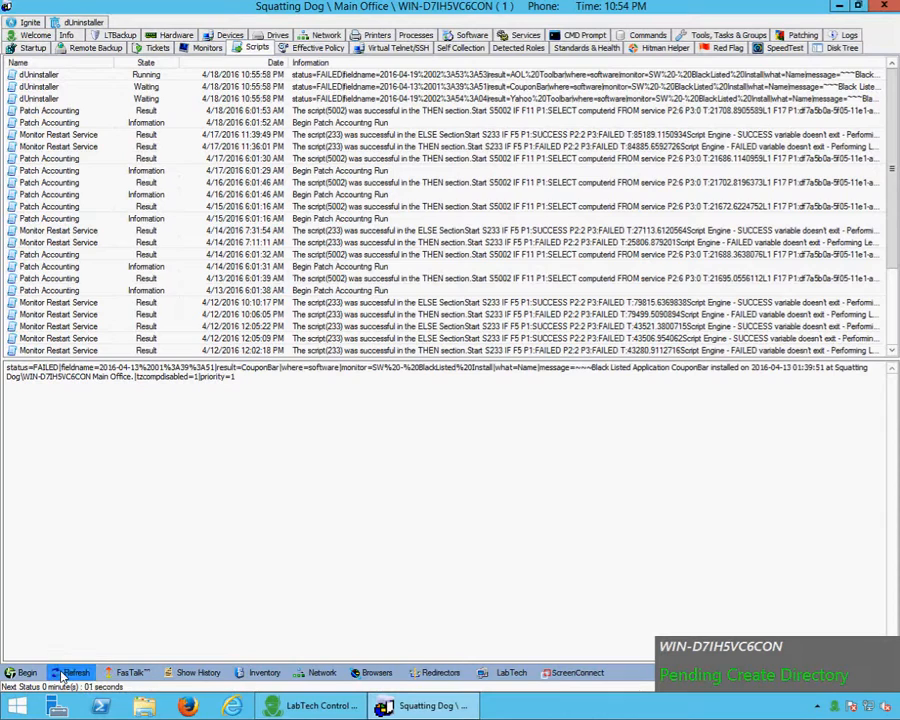
click(62, 676)
click(62, 676)
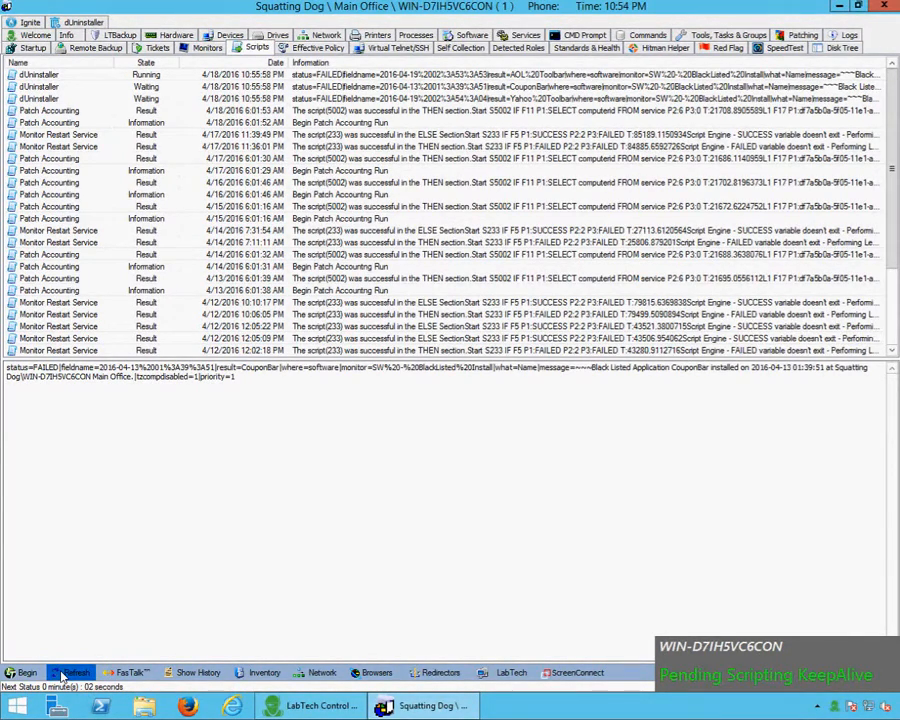
click(62, 676)
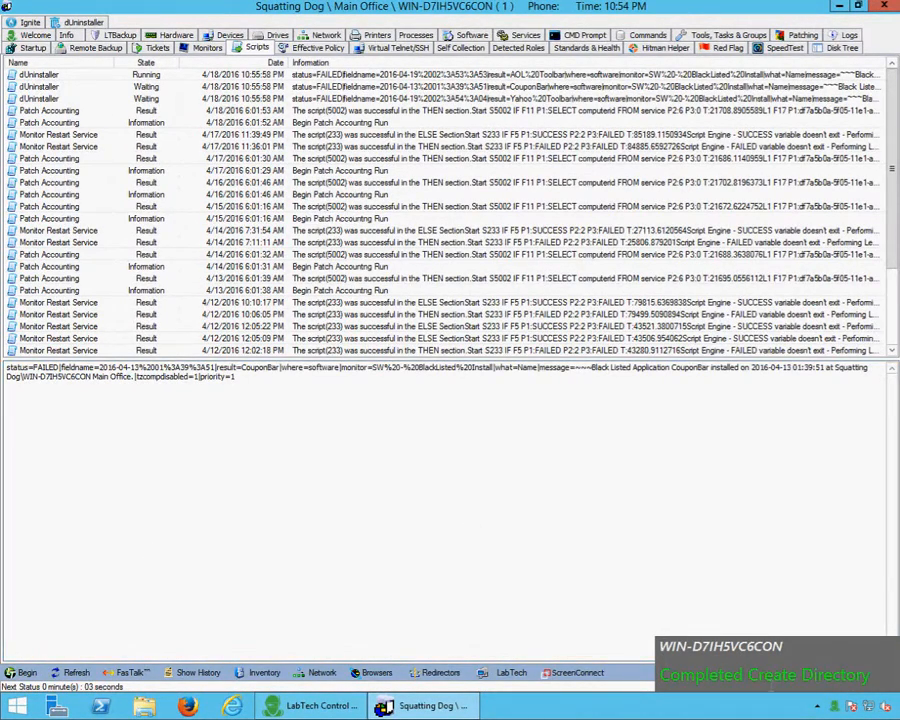
click(66, 677)
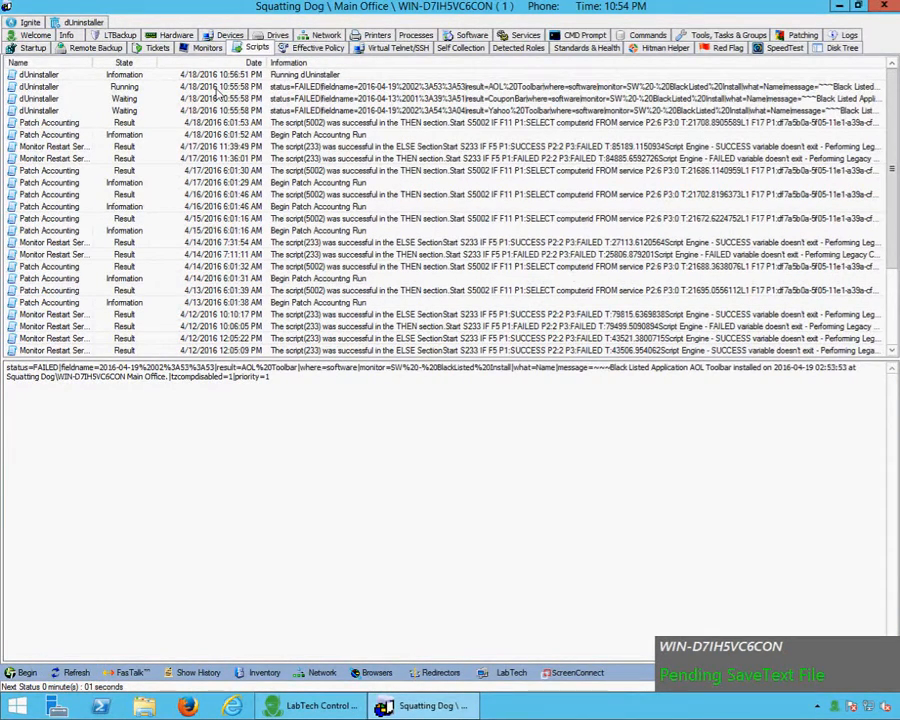
Refresh the script log until it reads 'Remaining blacklisted software: None. Removed 3 item(s)'
click(324, 76)
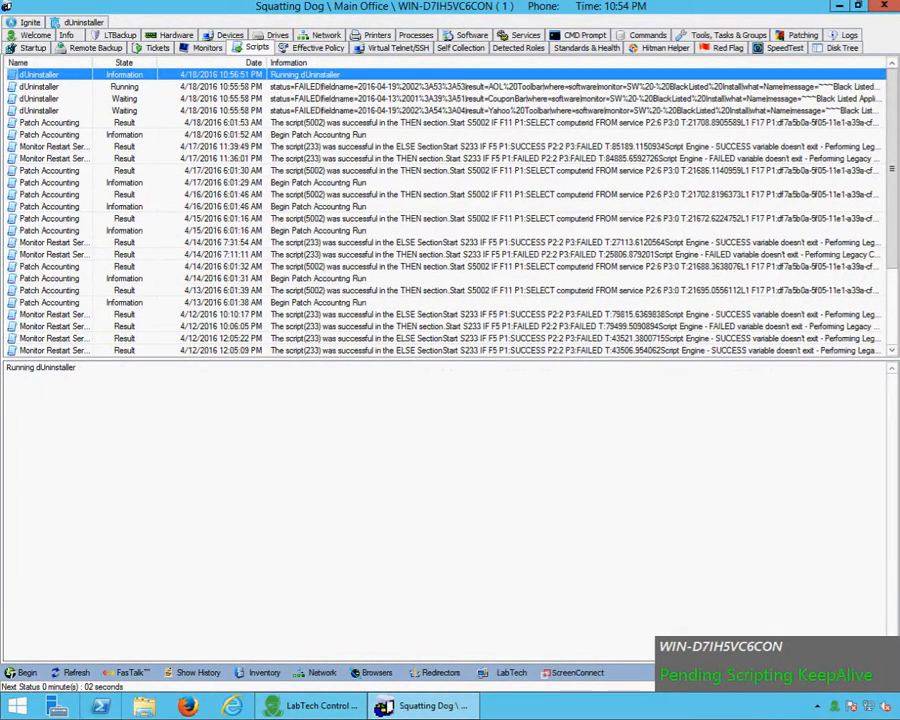
click(78, 675)
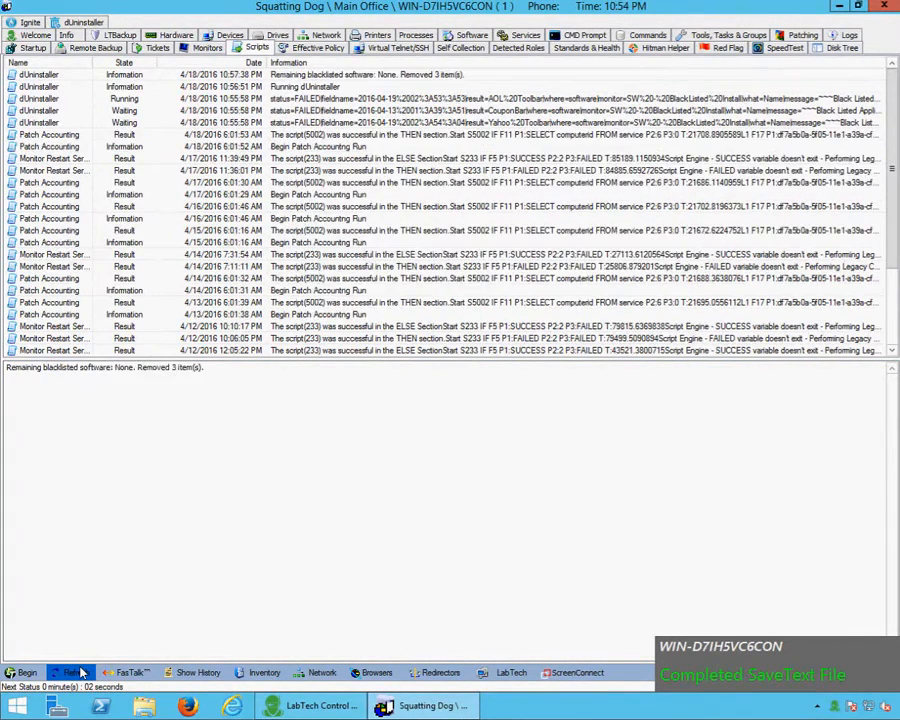
click(330, 75)
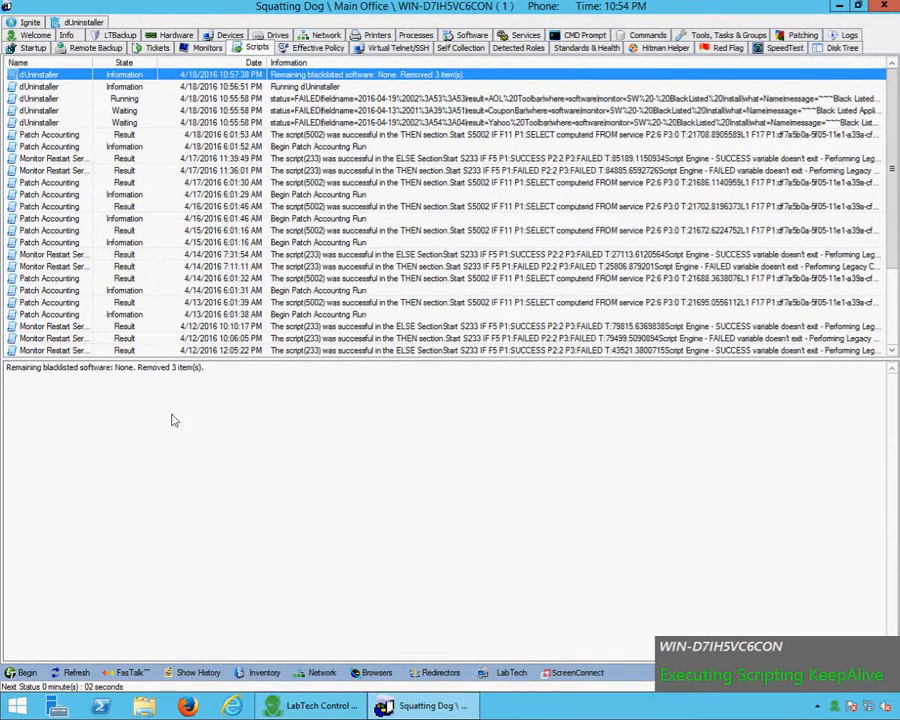
click(70, 672)
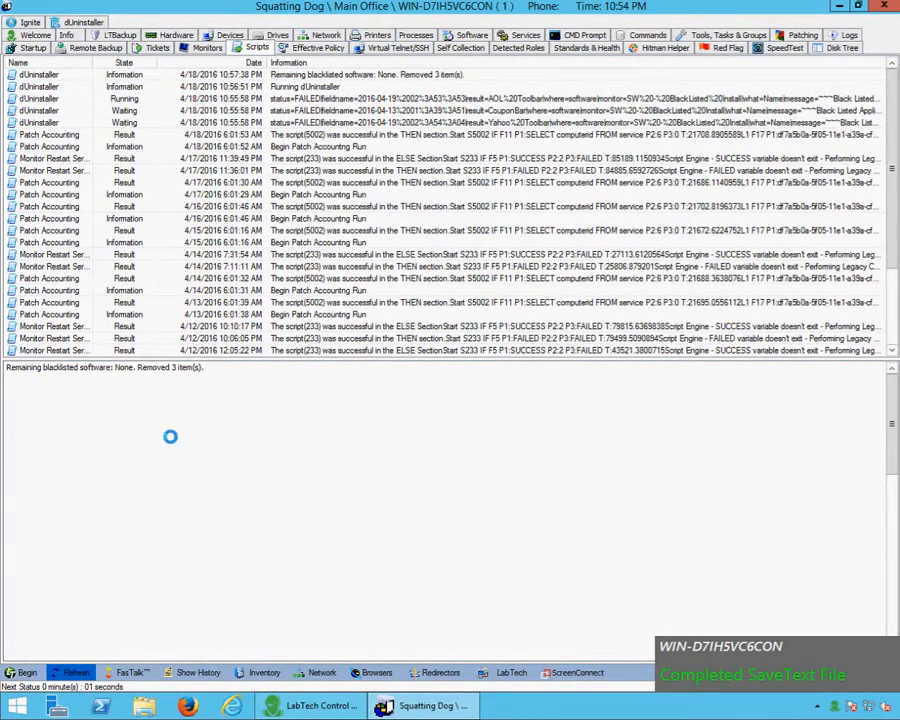
click(395, 88)
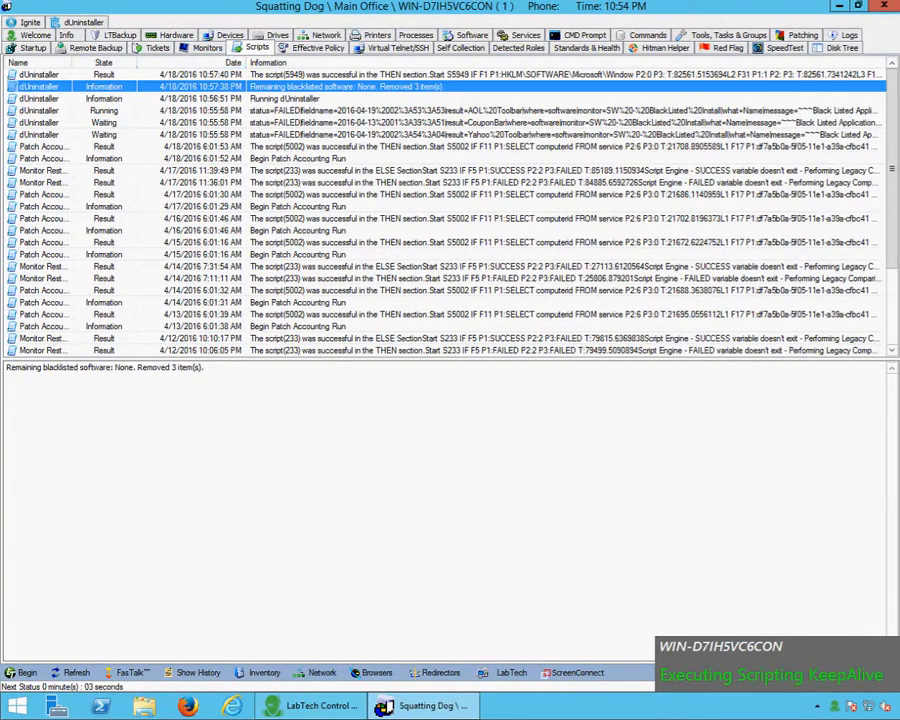
click(155, 47)
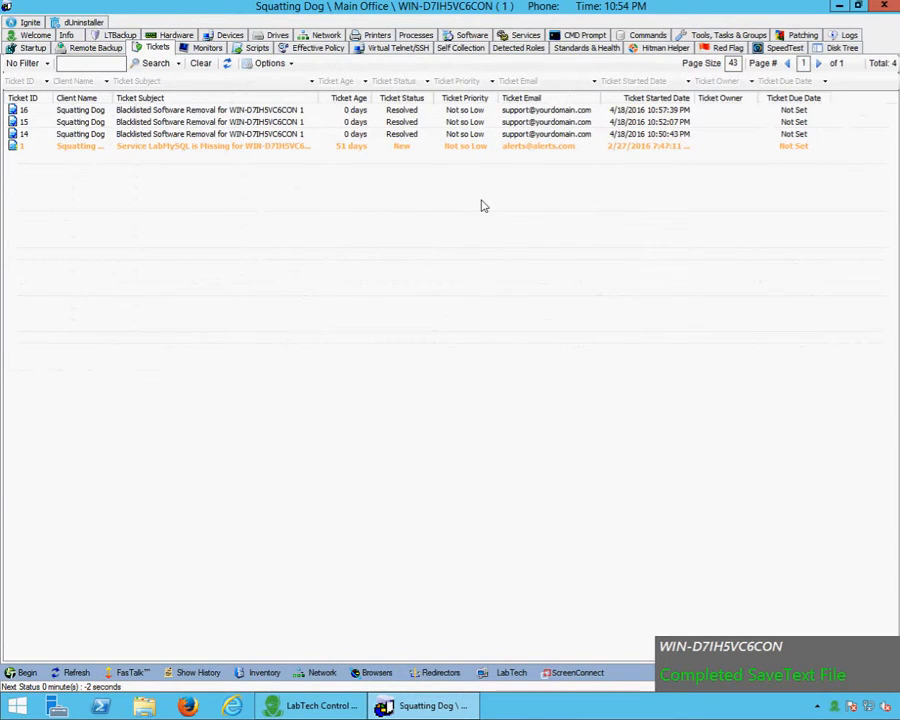
Read ticket 16, which reports 3 blacklisted items found and 0 left, then close it
click(676, 121)
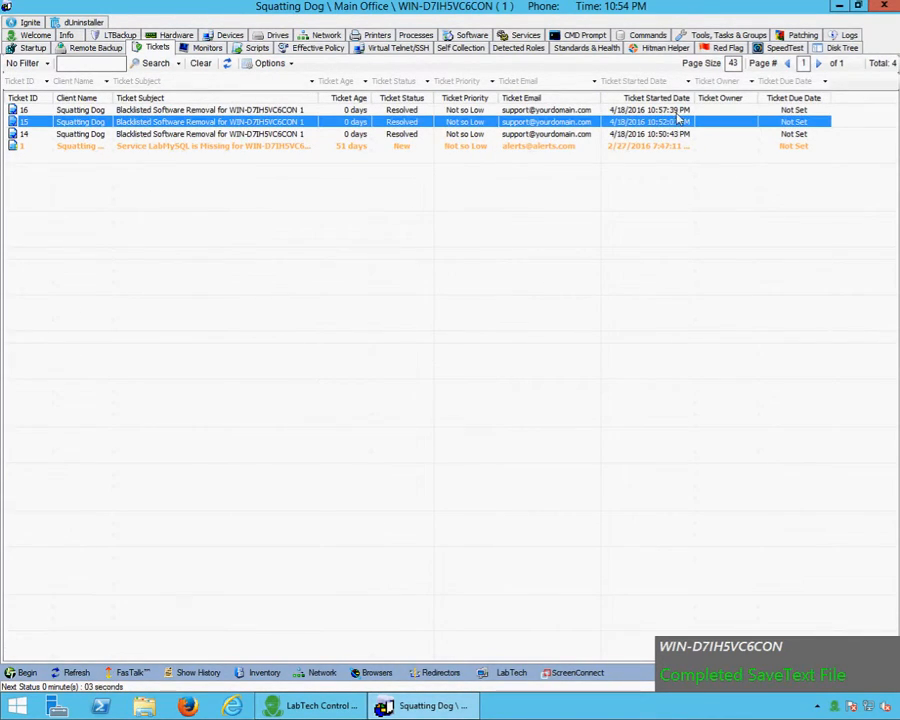
click(324, 114)
double_click(324, 112)
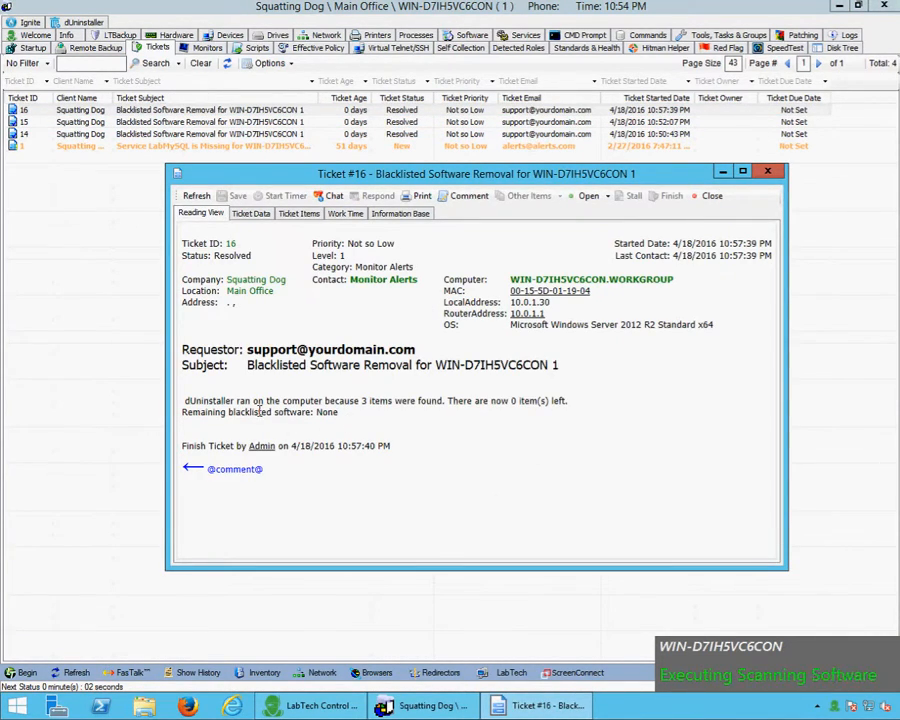
drag(186, 405, 410, 406)
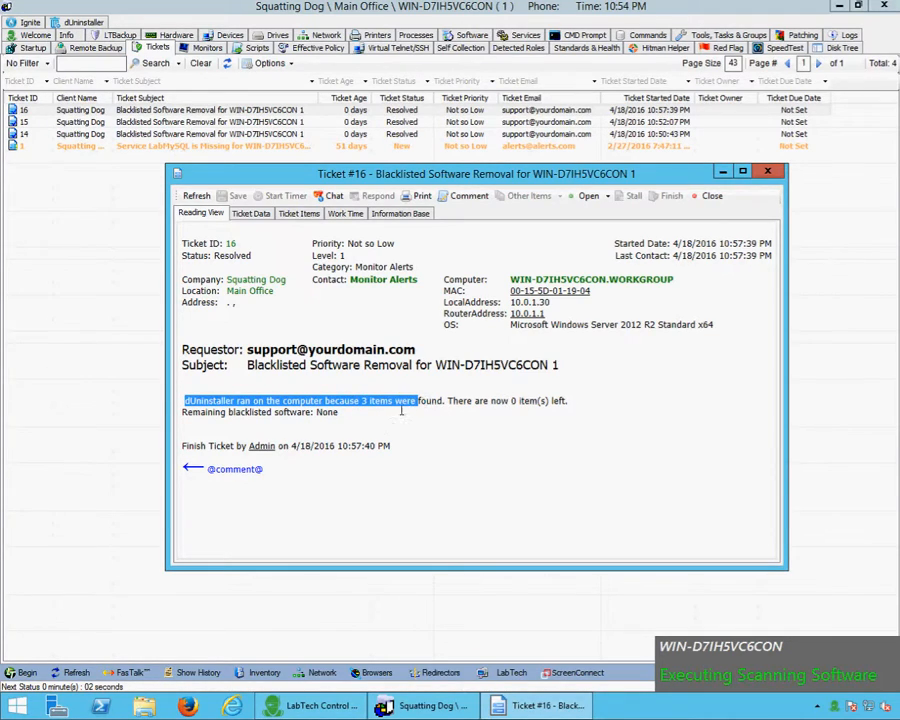
click(340, 423)
drag(338, 423, 252, 401)
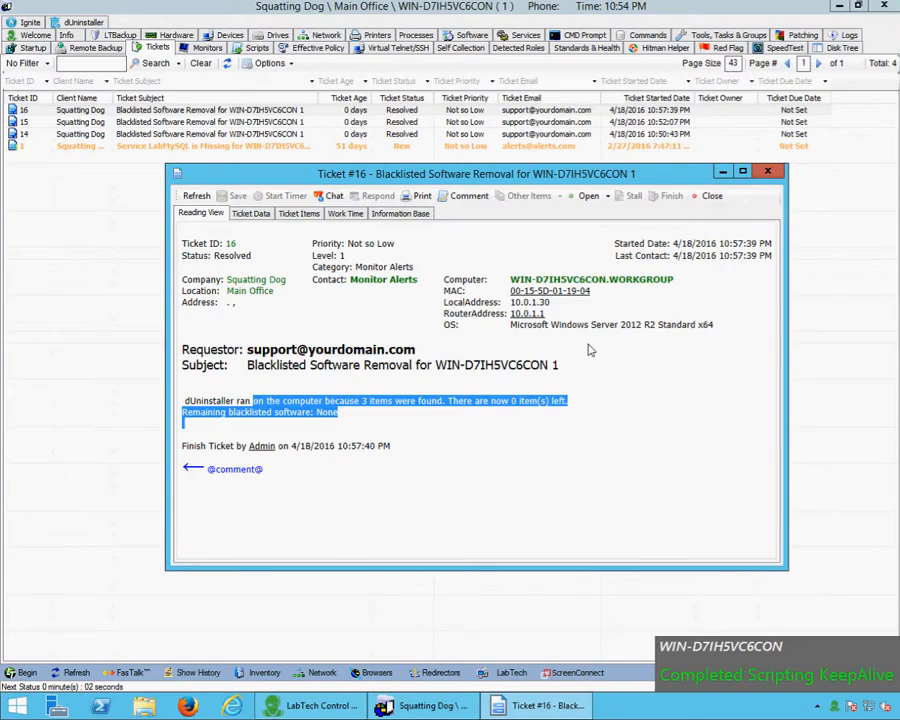
click(446, 452)
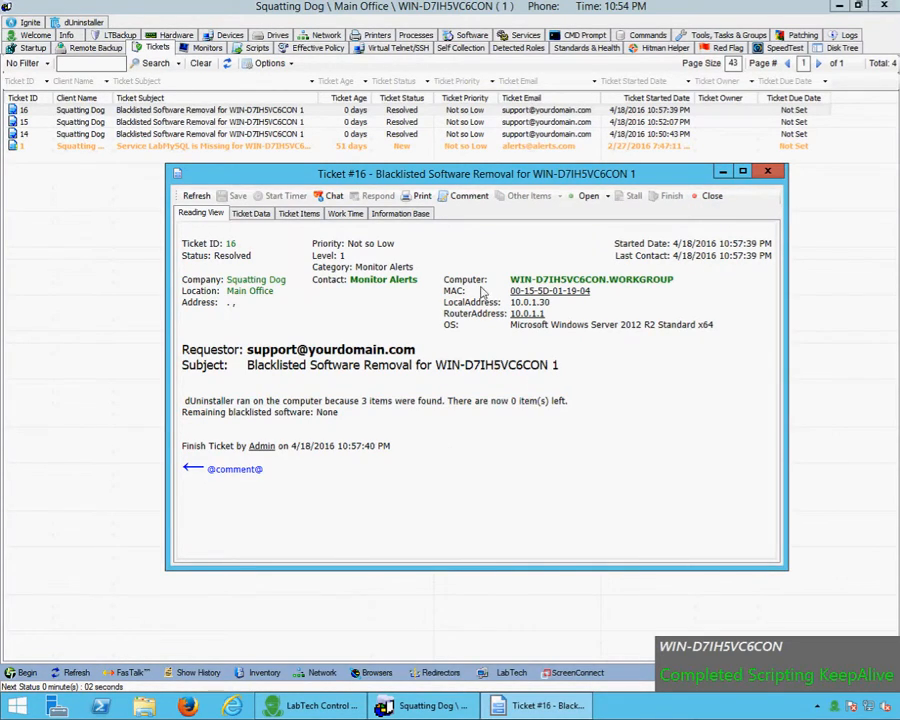
click(766, 176)
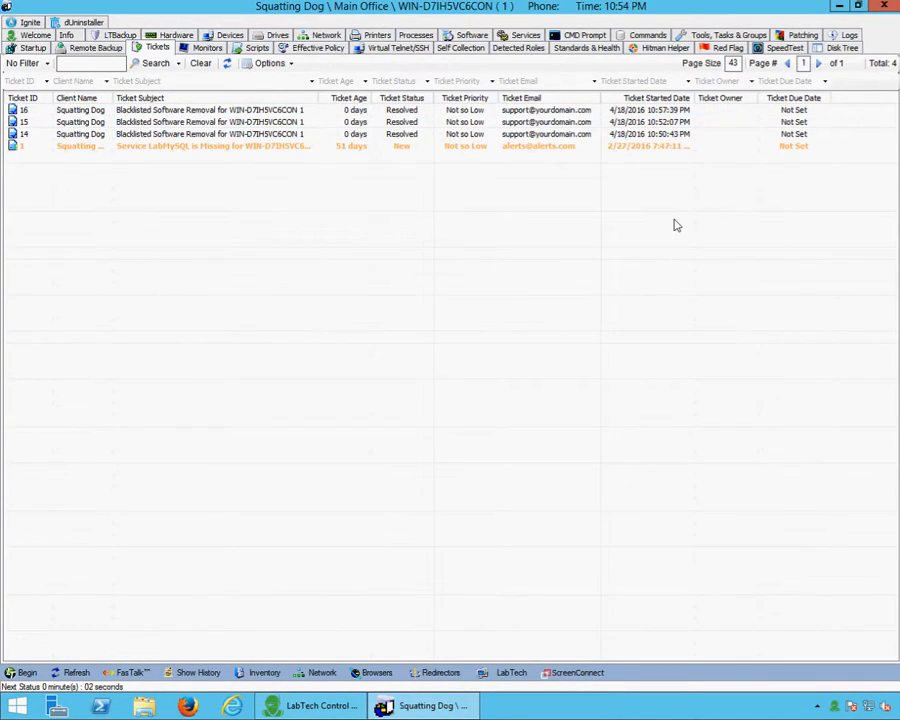